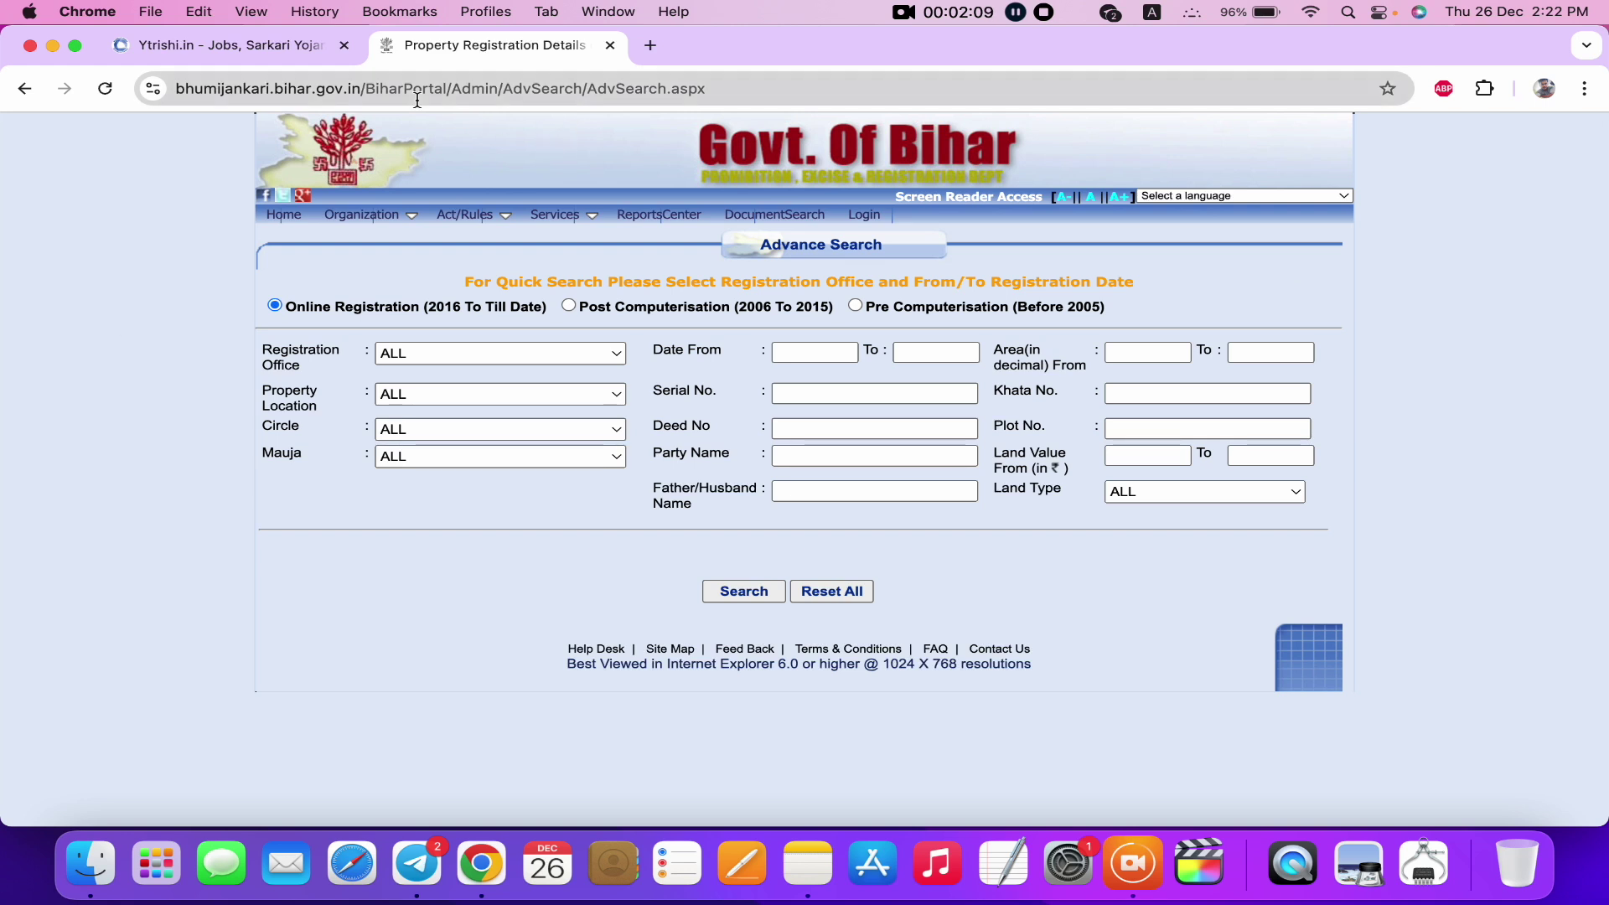
Switch from the Property Registration Details tab to the Ytrishi.in homepage tab.
left_click(262, 53)
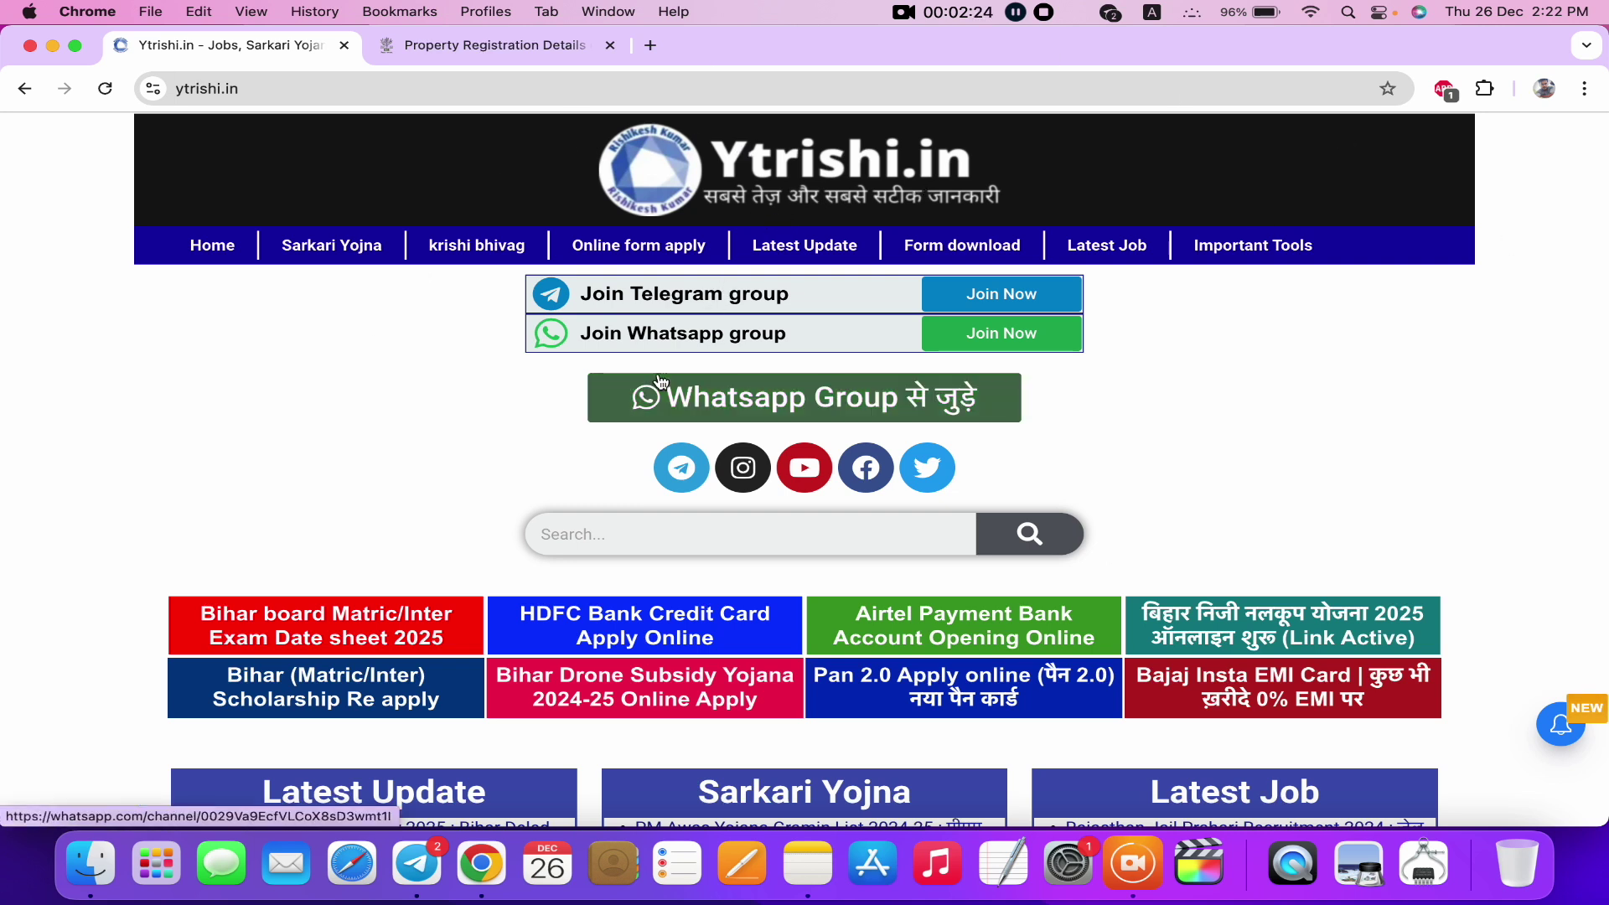
Search Ytrishi.in for 'kewala' and open the Bihar Jamin Kewala Download post in a new tab.
scroll(661, 379, "down", 3)
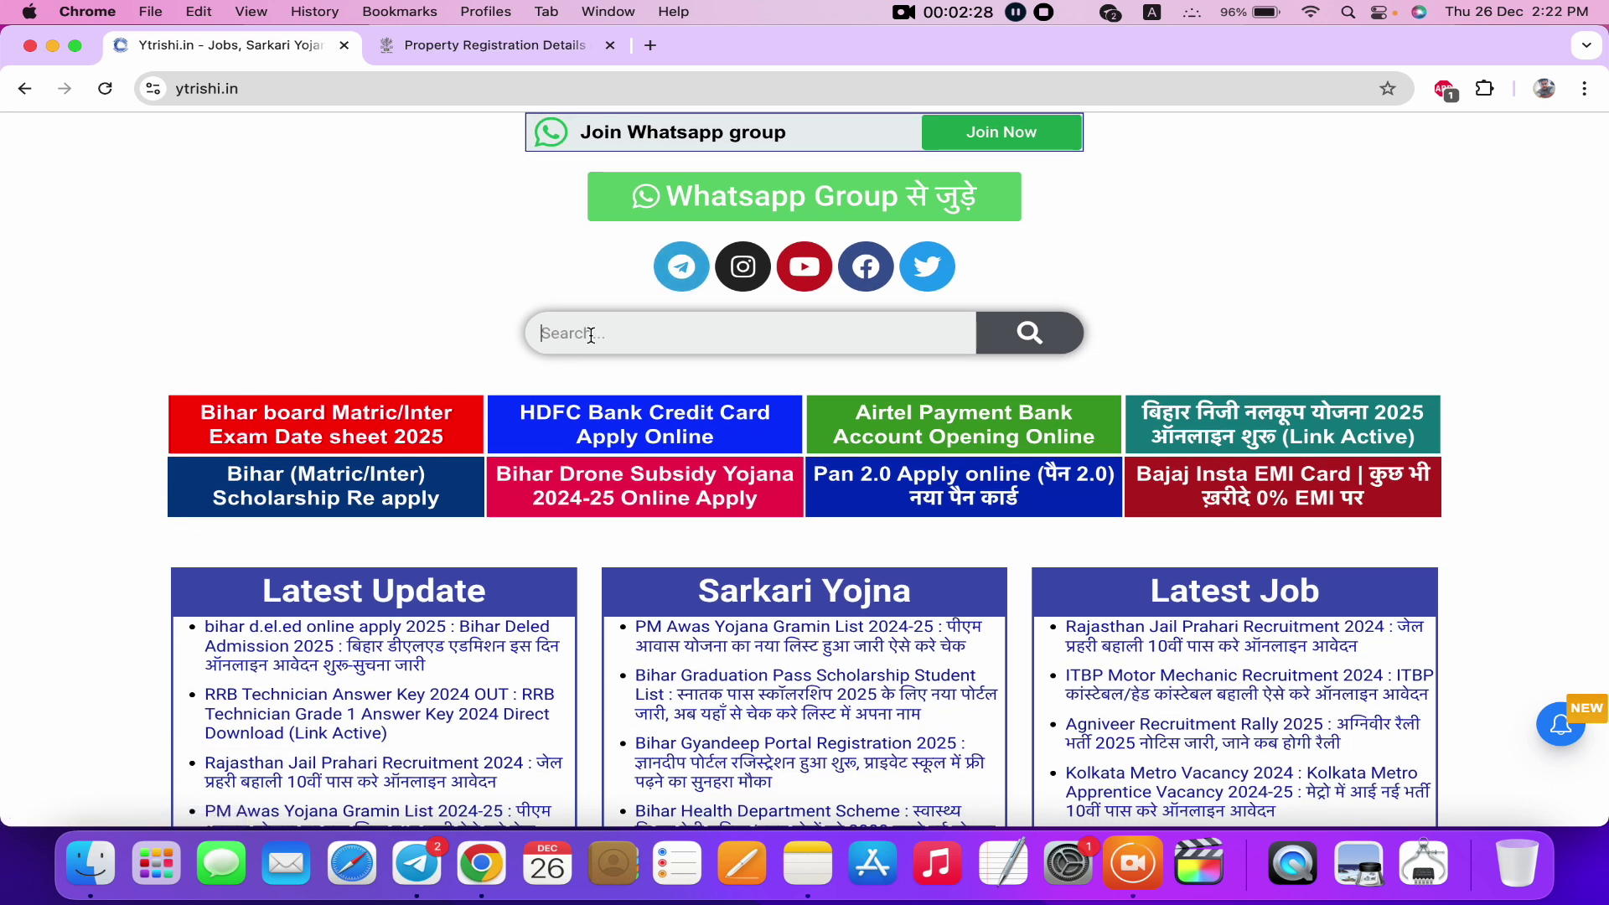
type("kewala")
key("Return")
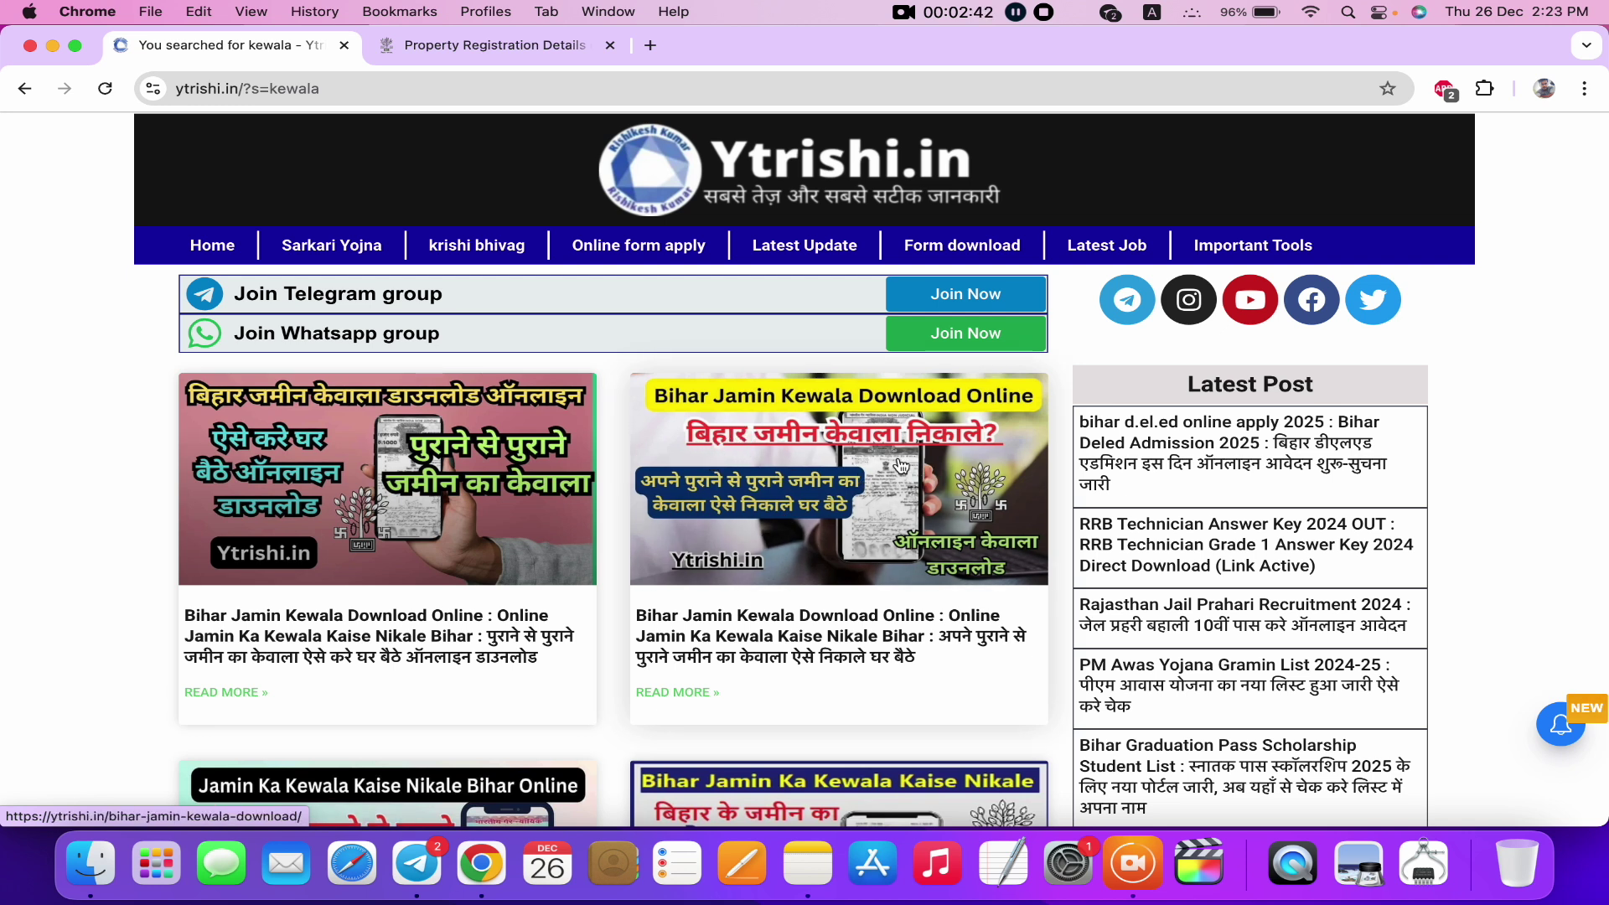
left_click(886, 486)
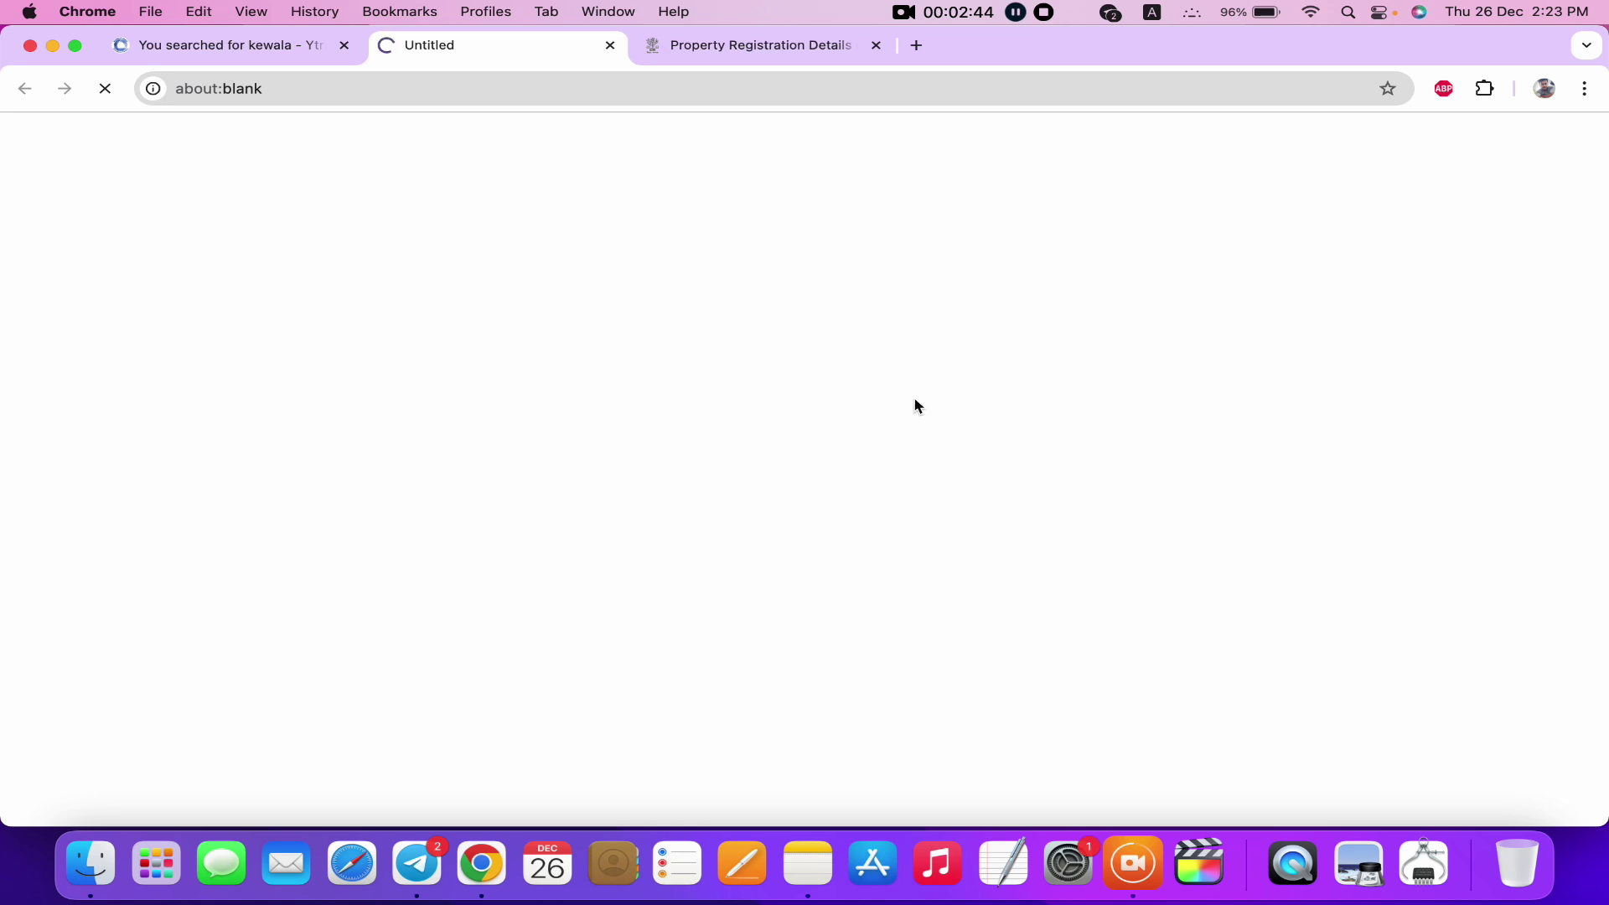
In the Important Links table, follow the Check Registry Details 'Click Here' link.
scroll(534, 565, "down", 4)
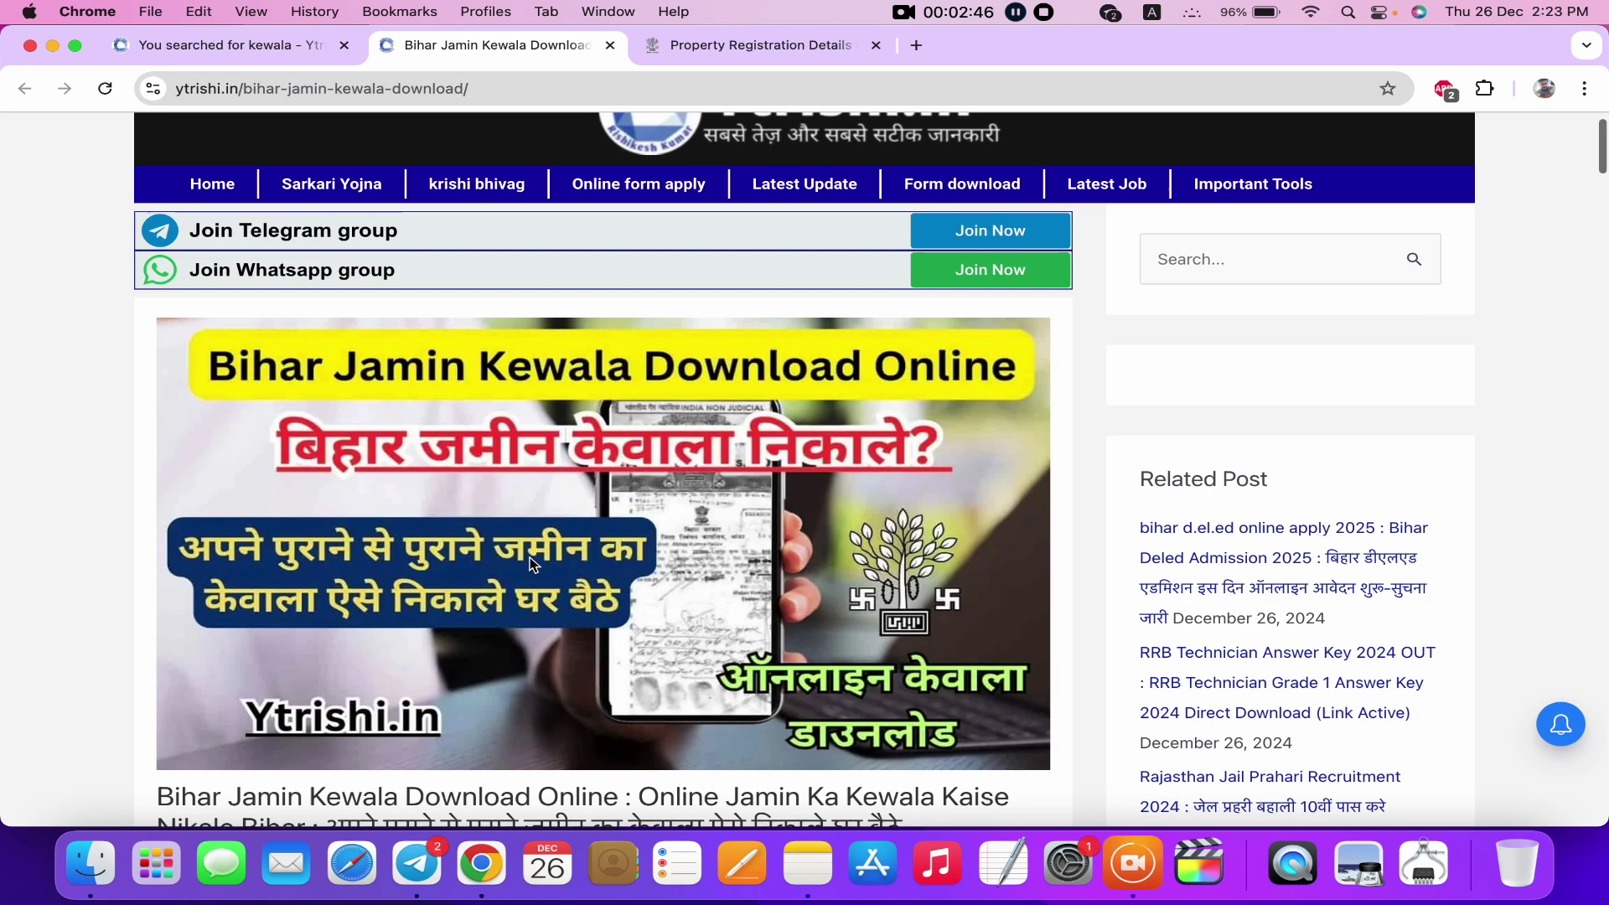
scroll(534, 564, "up", 3)
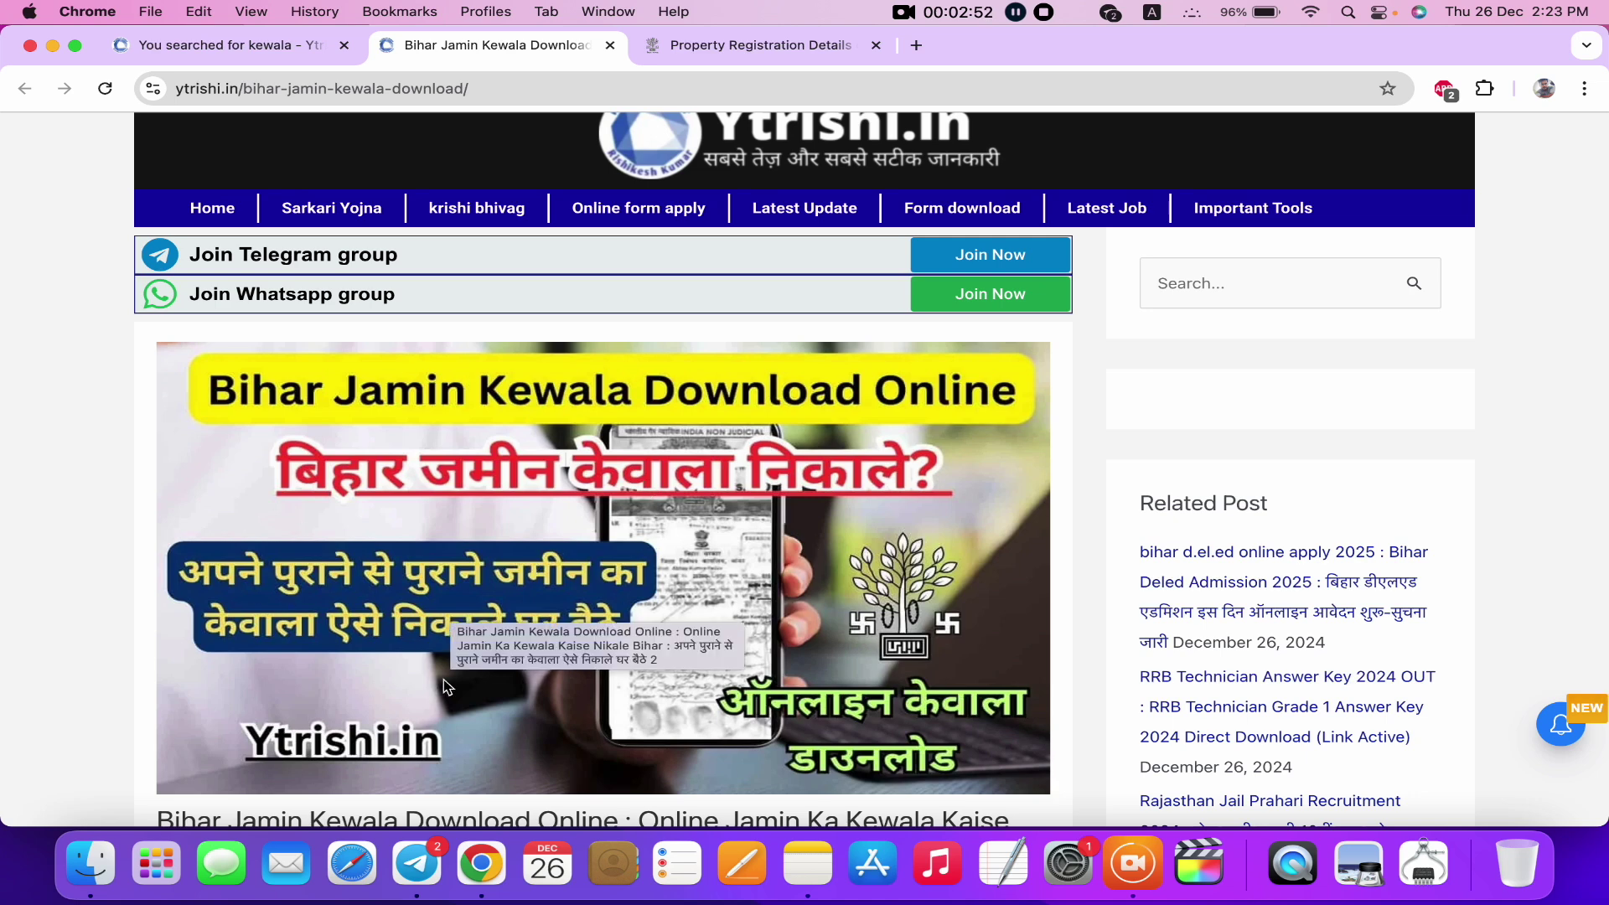
scroll(531, 614, "down", 2)
scroll(530, 614, "down", 20)
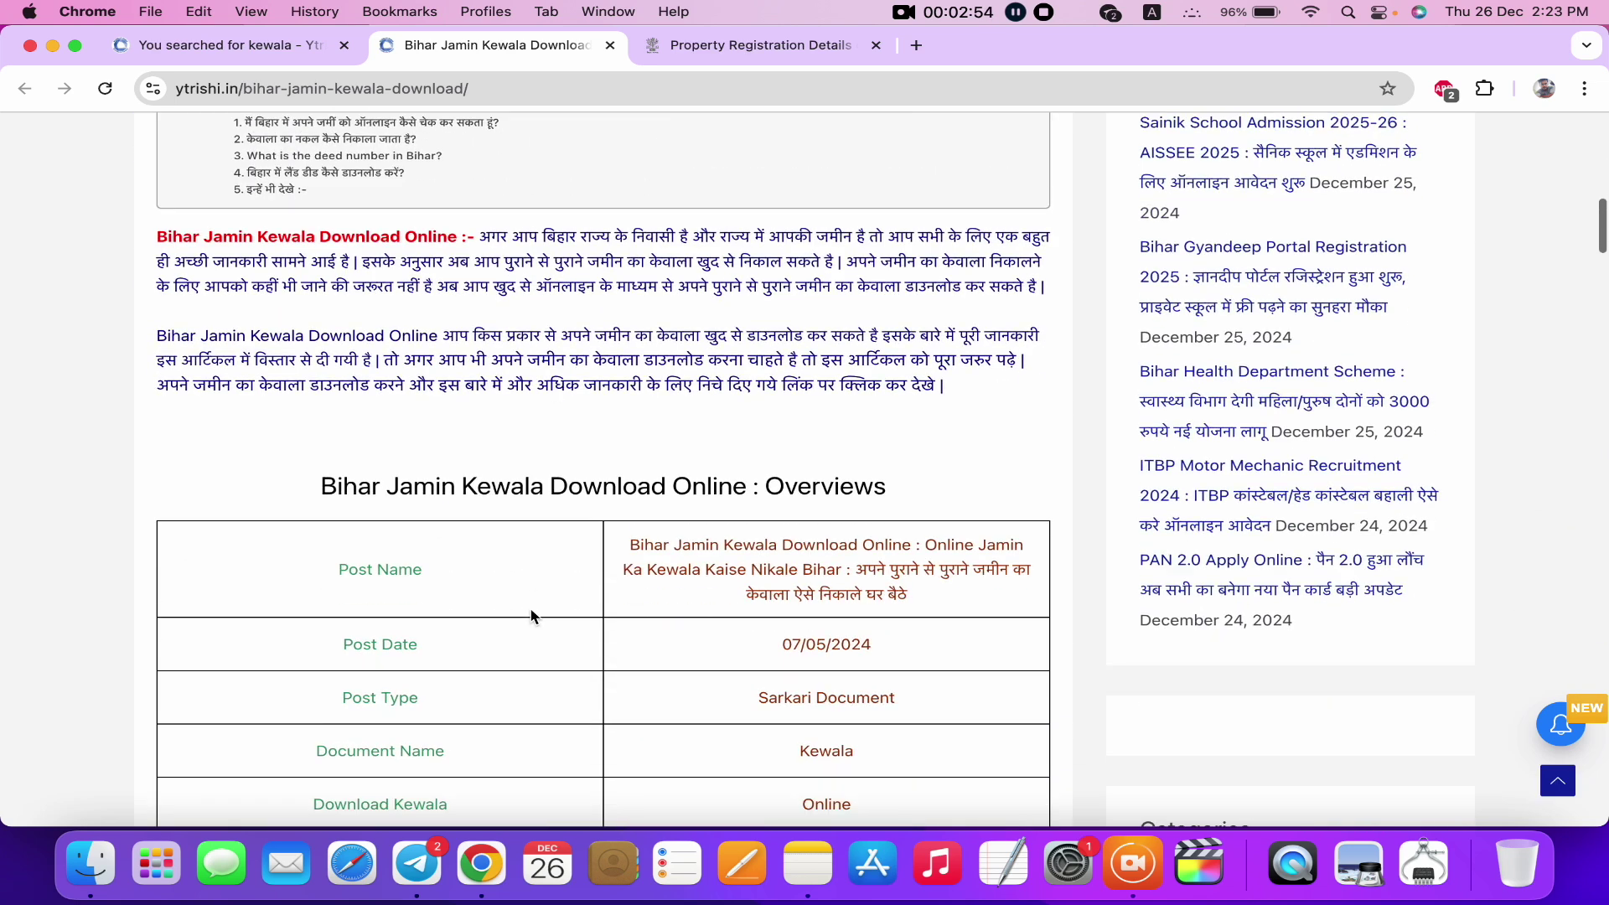
scroll(530, 616, "down", 5)
scroll(531, 637, "up", 15)
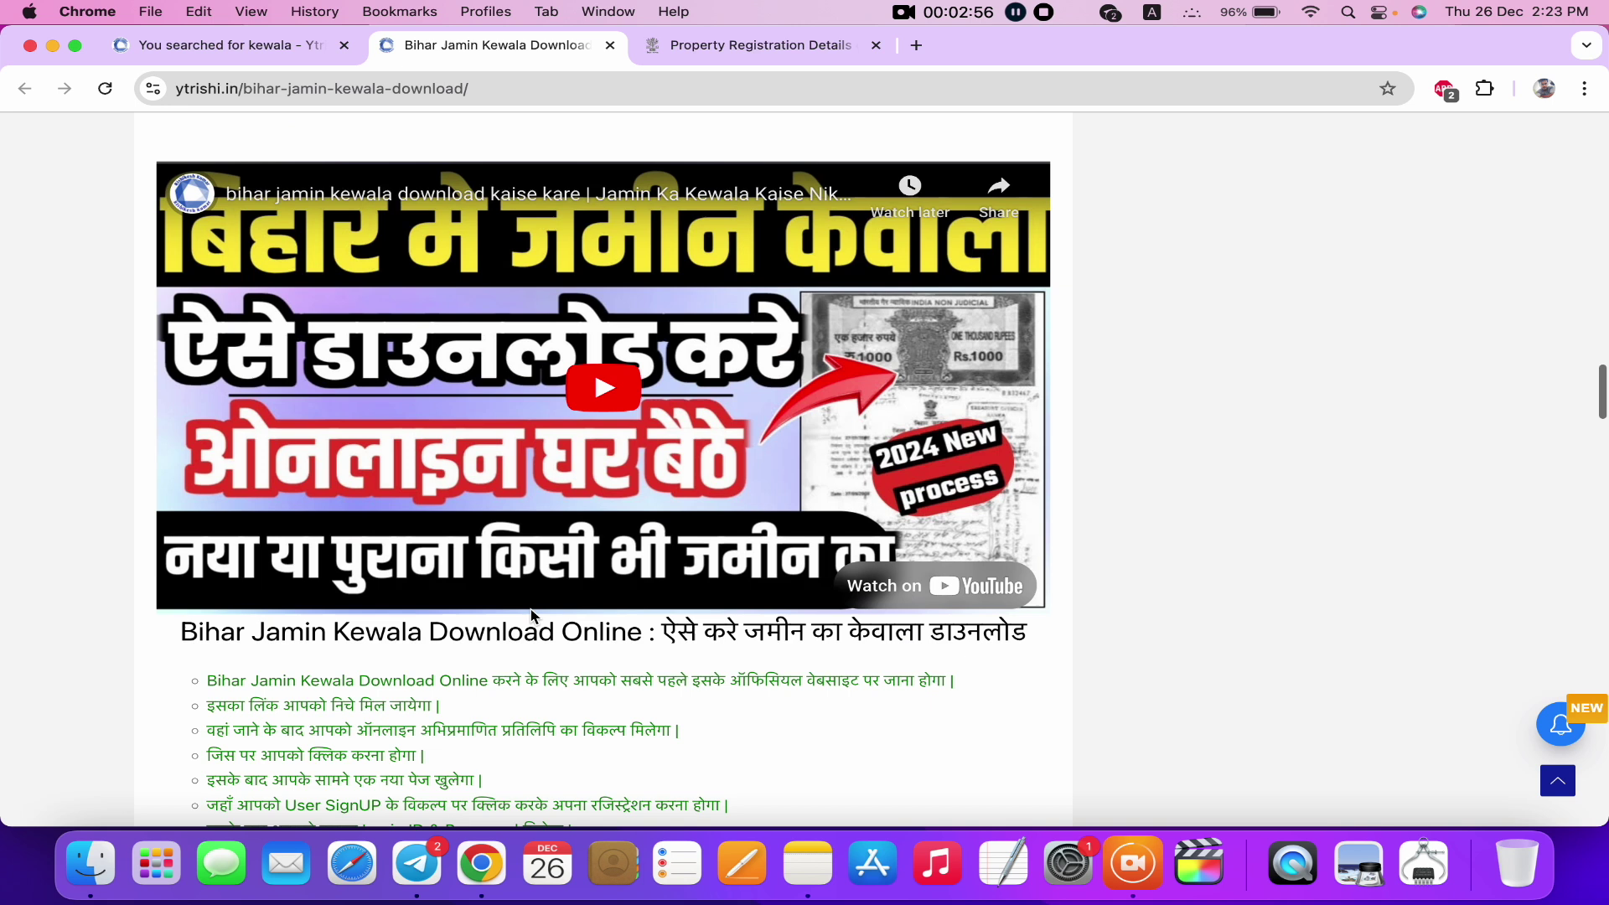
scroll(532, 654, "down", 18)
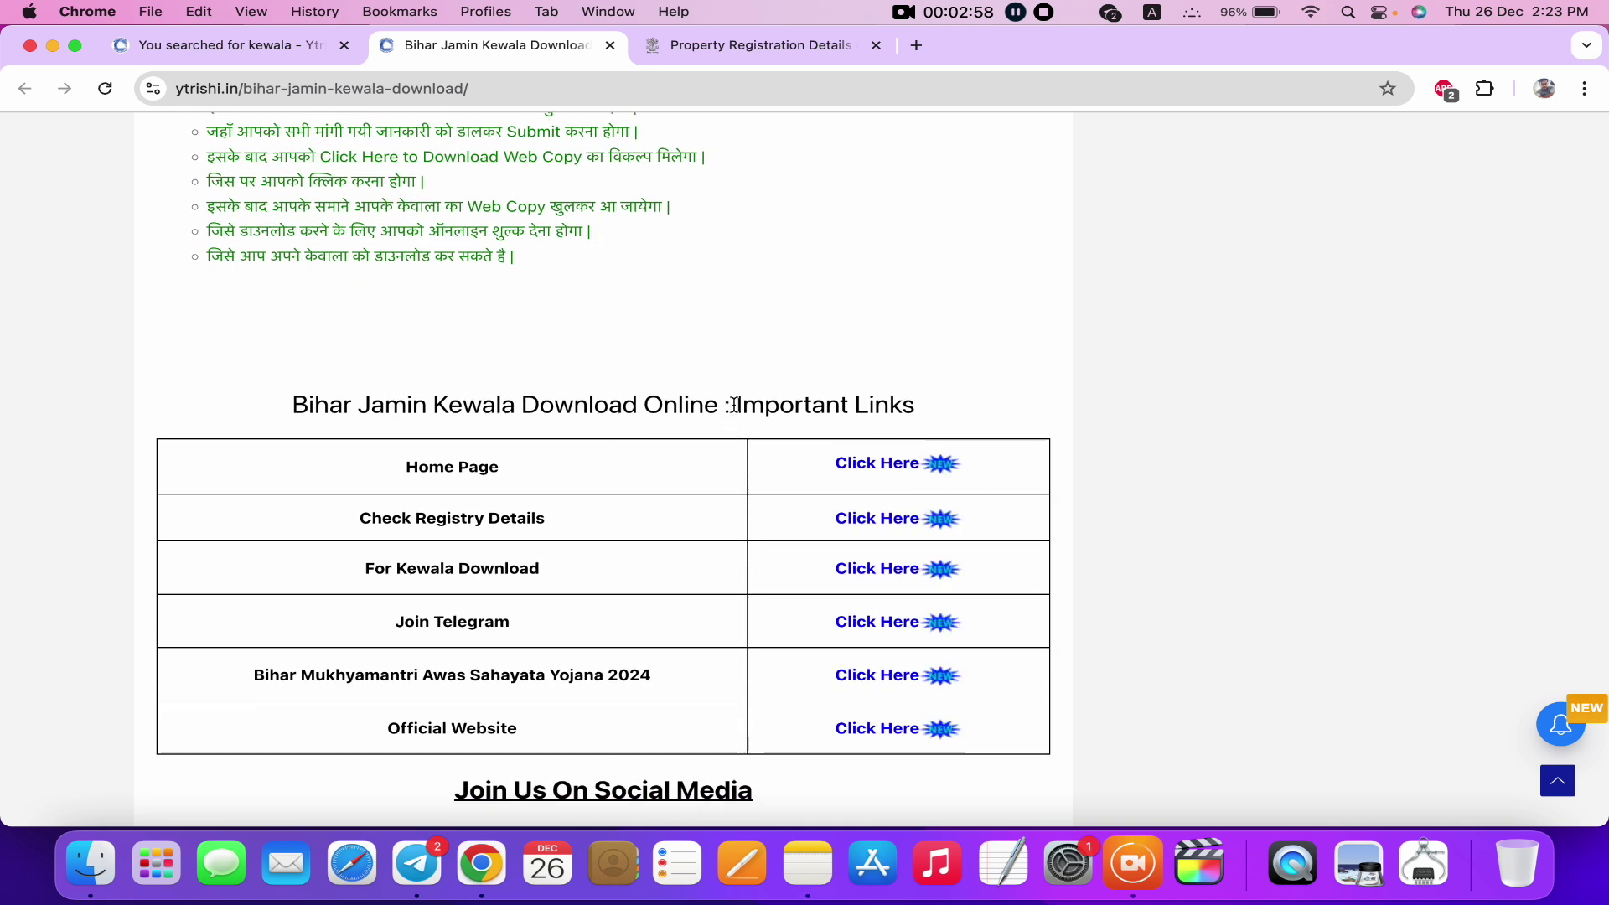
left_click_drag(732, 405, 963, 416)
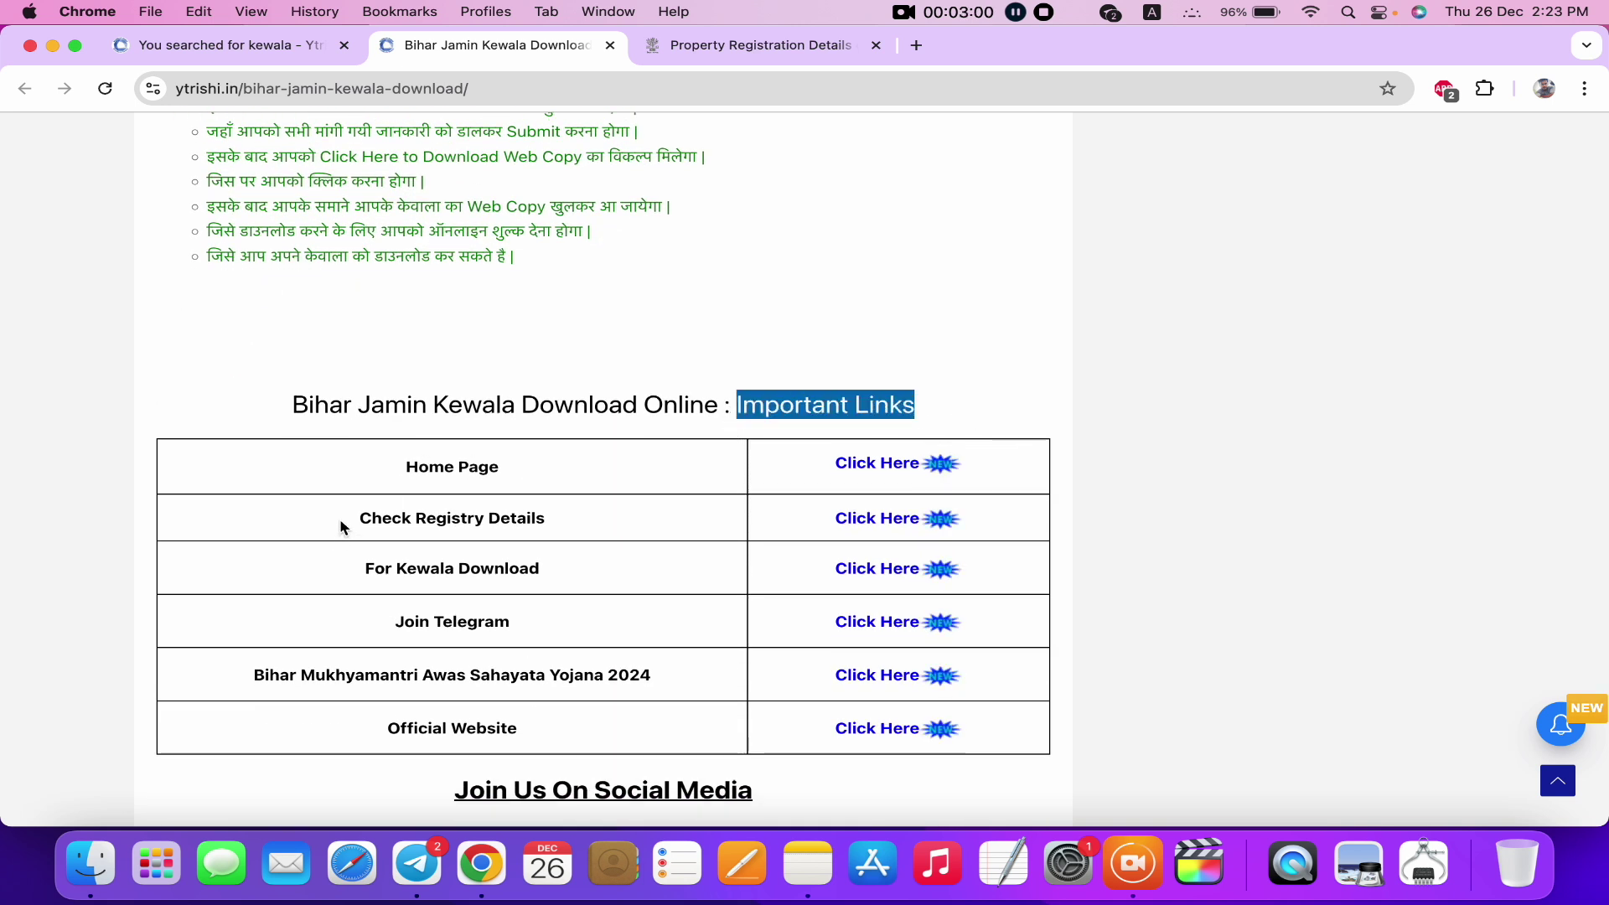
left_click_drag(345, 524, 564, 528)
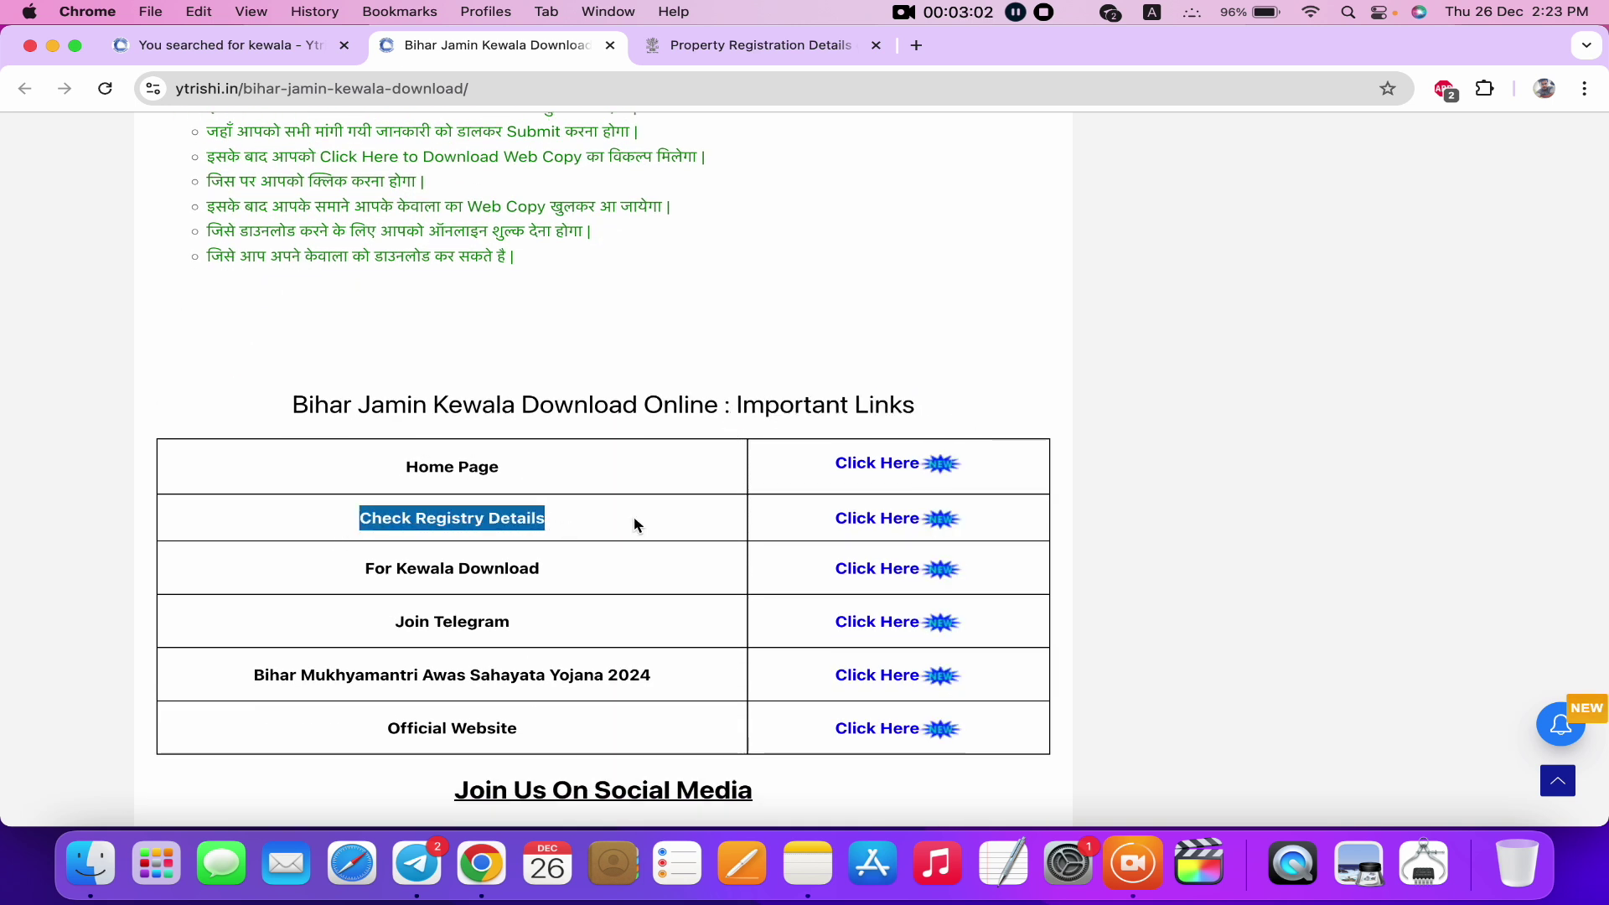
left_click(873, 518)
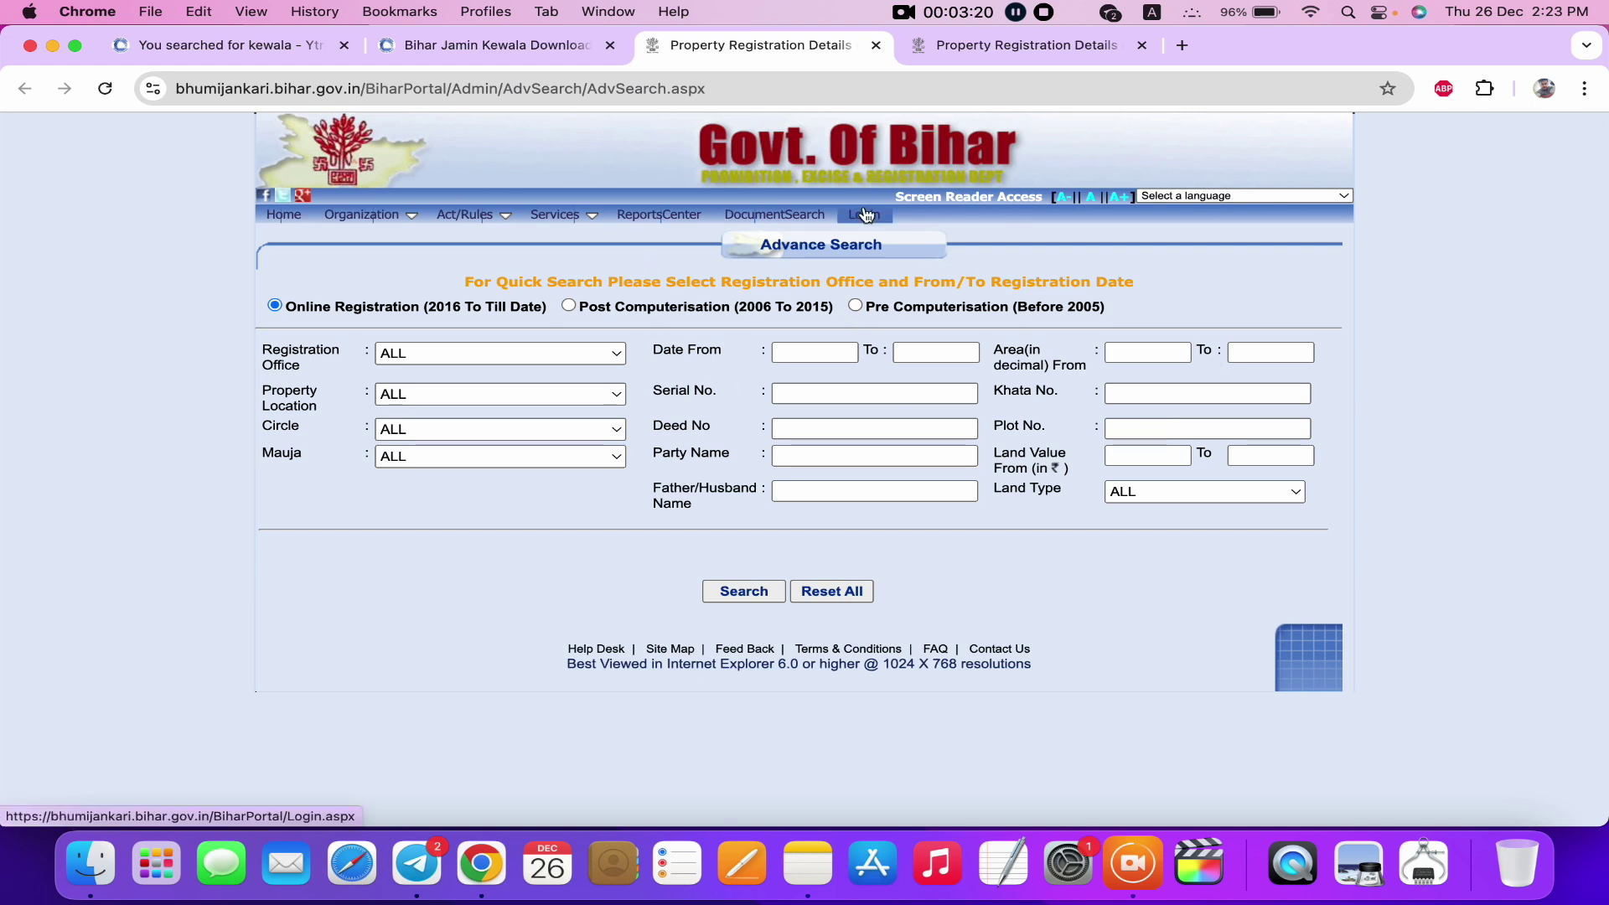
Close the duplicate tab and set the search to Pre Computerisation (Before 2005), Phase2.
left_click(1140, 47)
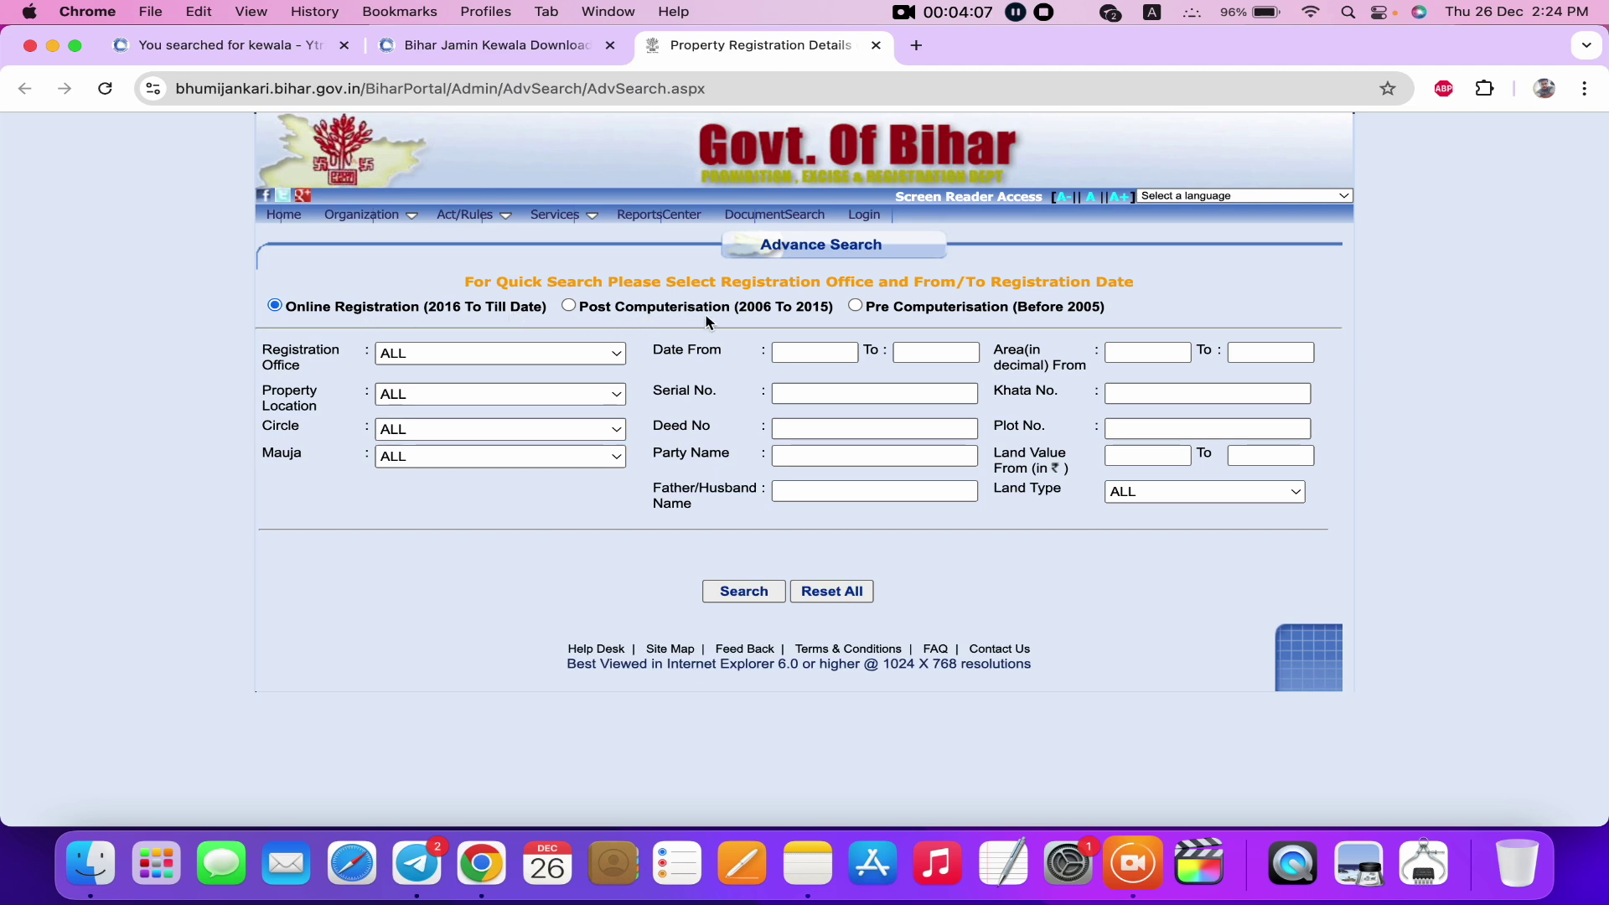
left_click(572, 309)
left_click(866, 310)
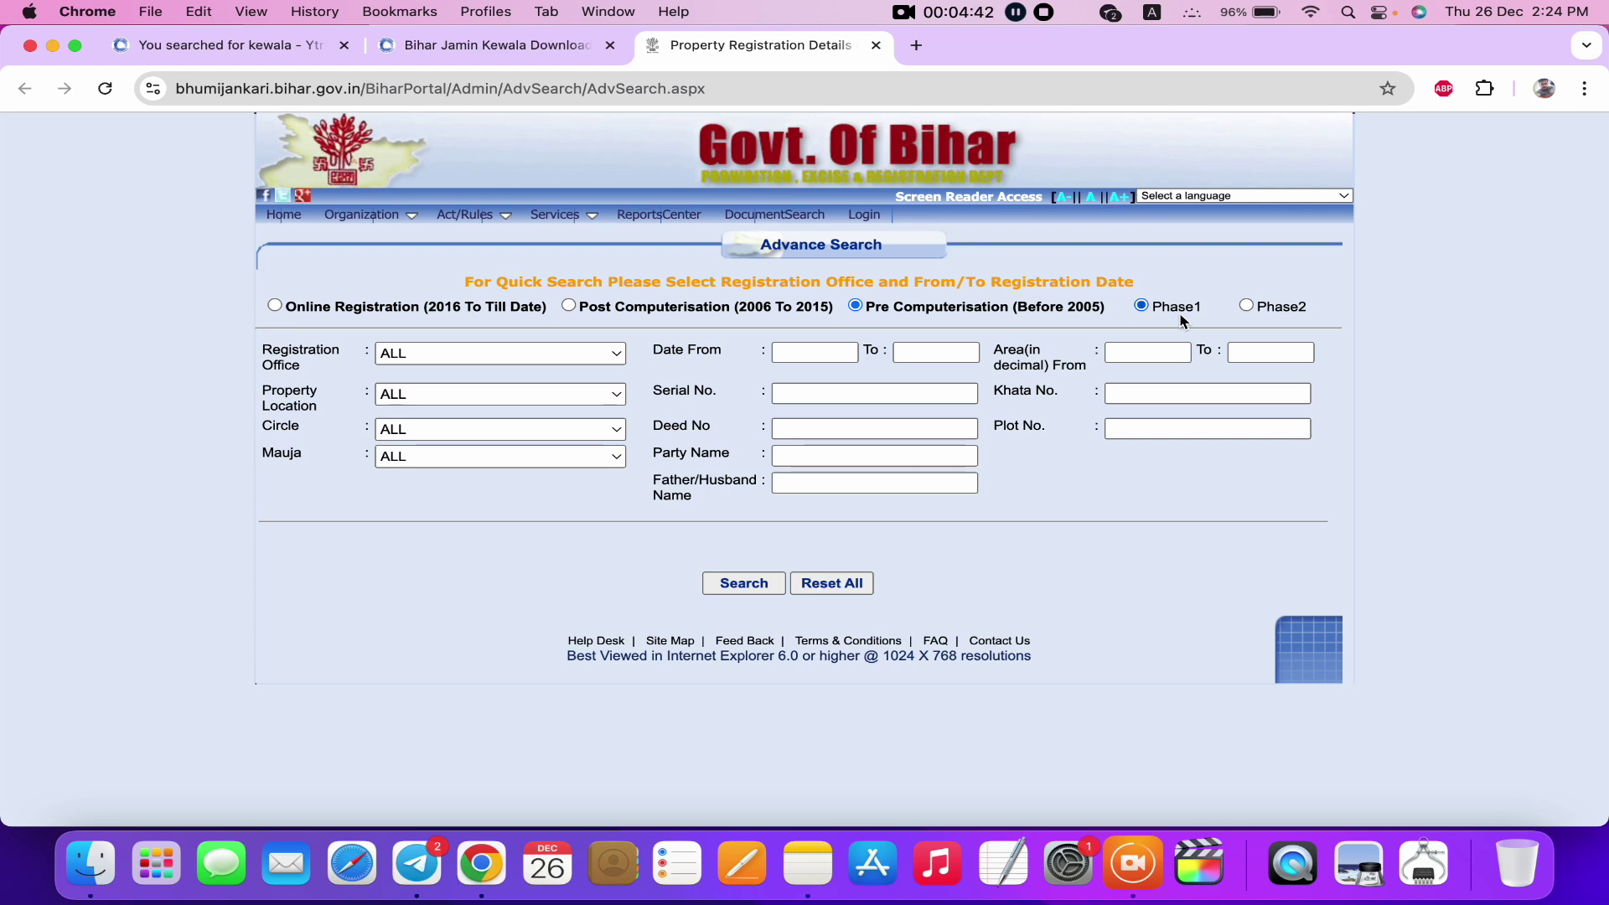
left_click(1245, 306)
Set Registration Office, Property Location and Circle all to LAKHISARAI.
left_click(395, 355)
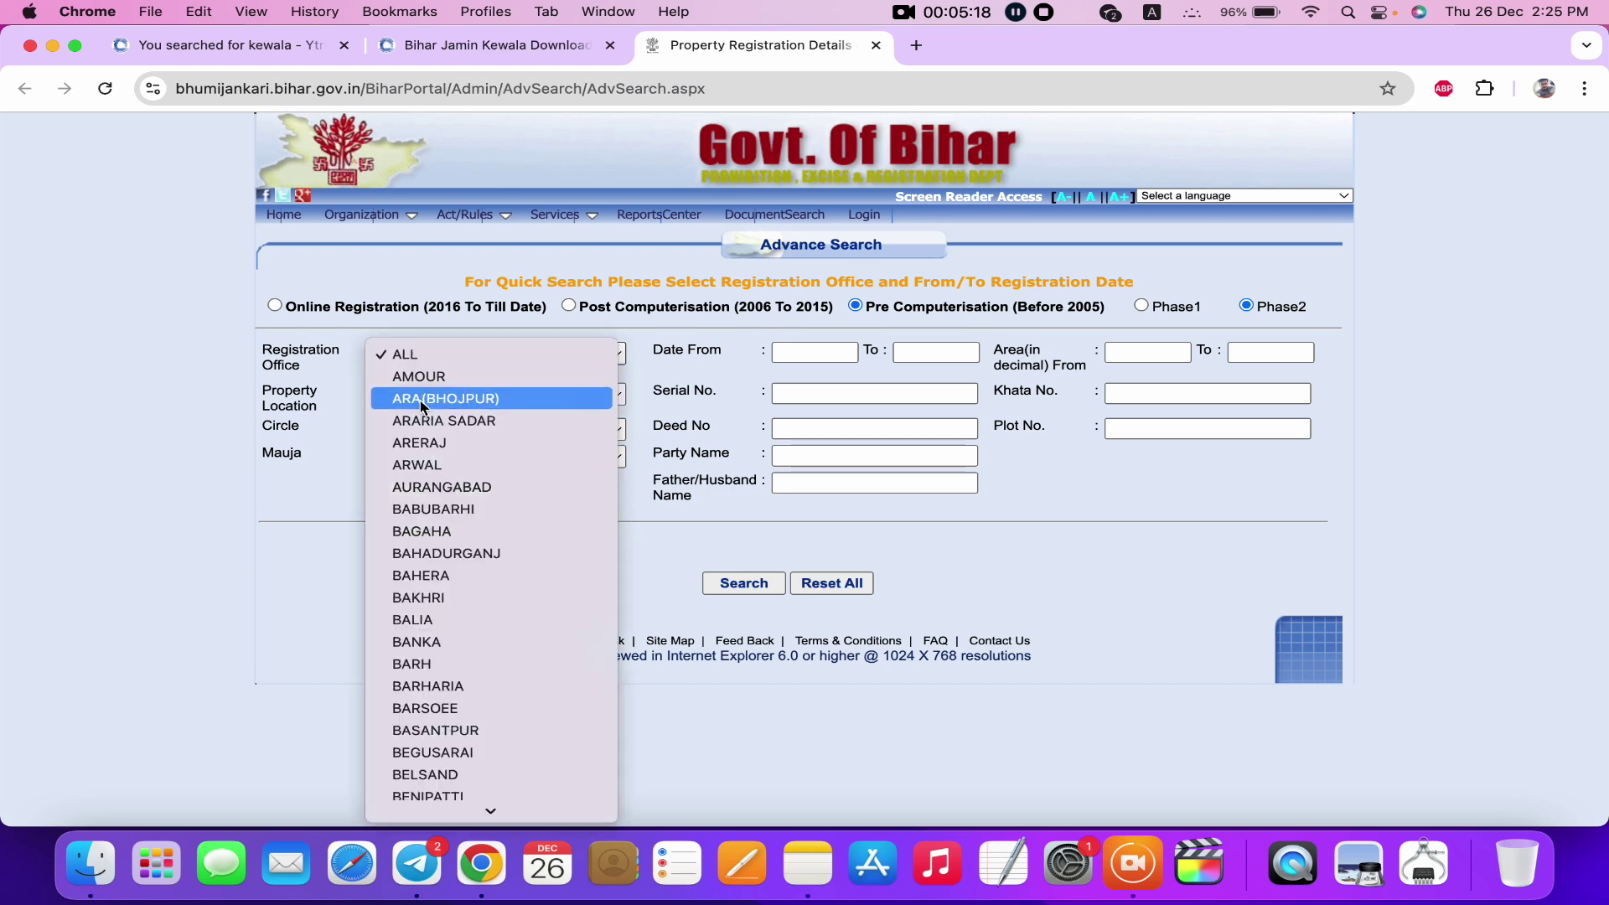
scroll(424, 597, "down", 10)
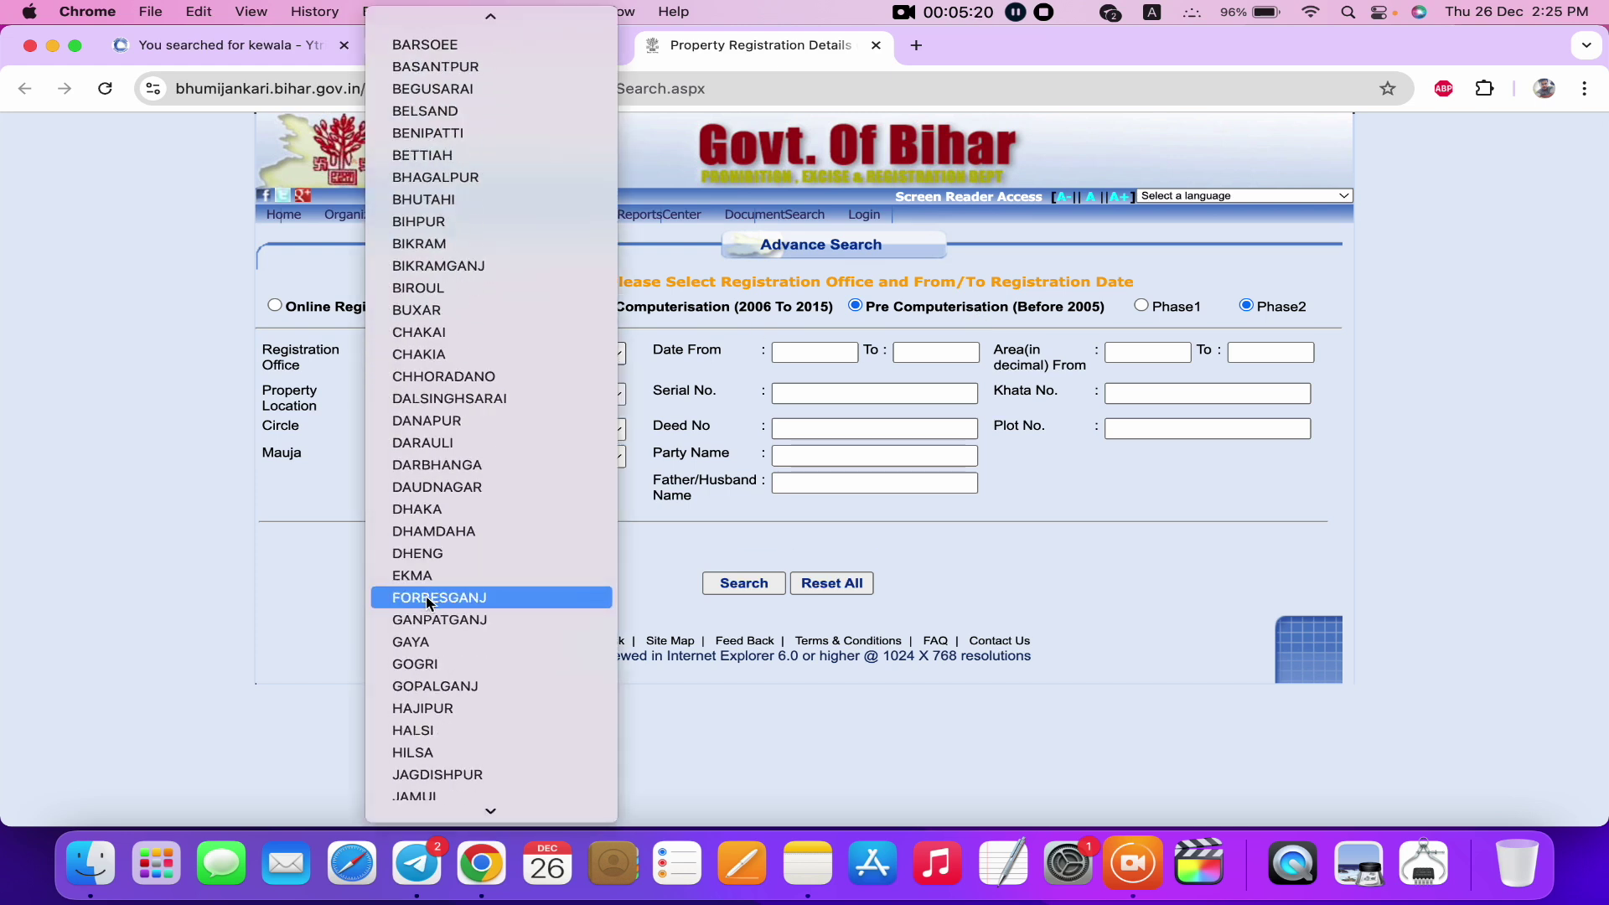
scroll(428, 601, "down", 15)
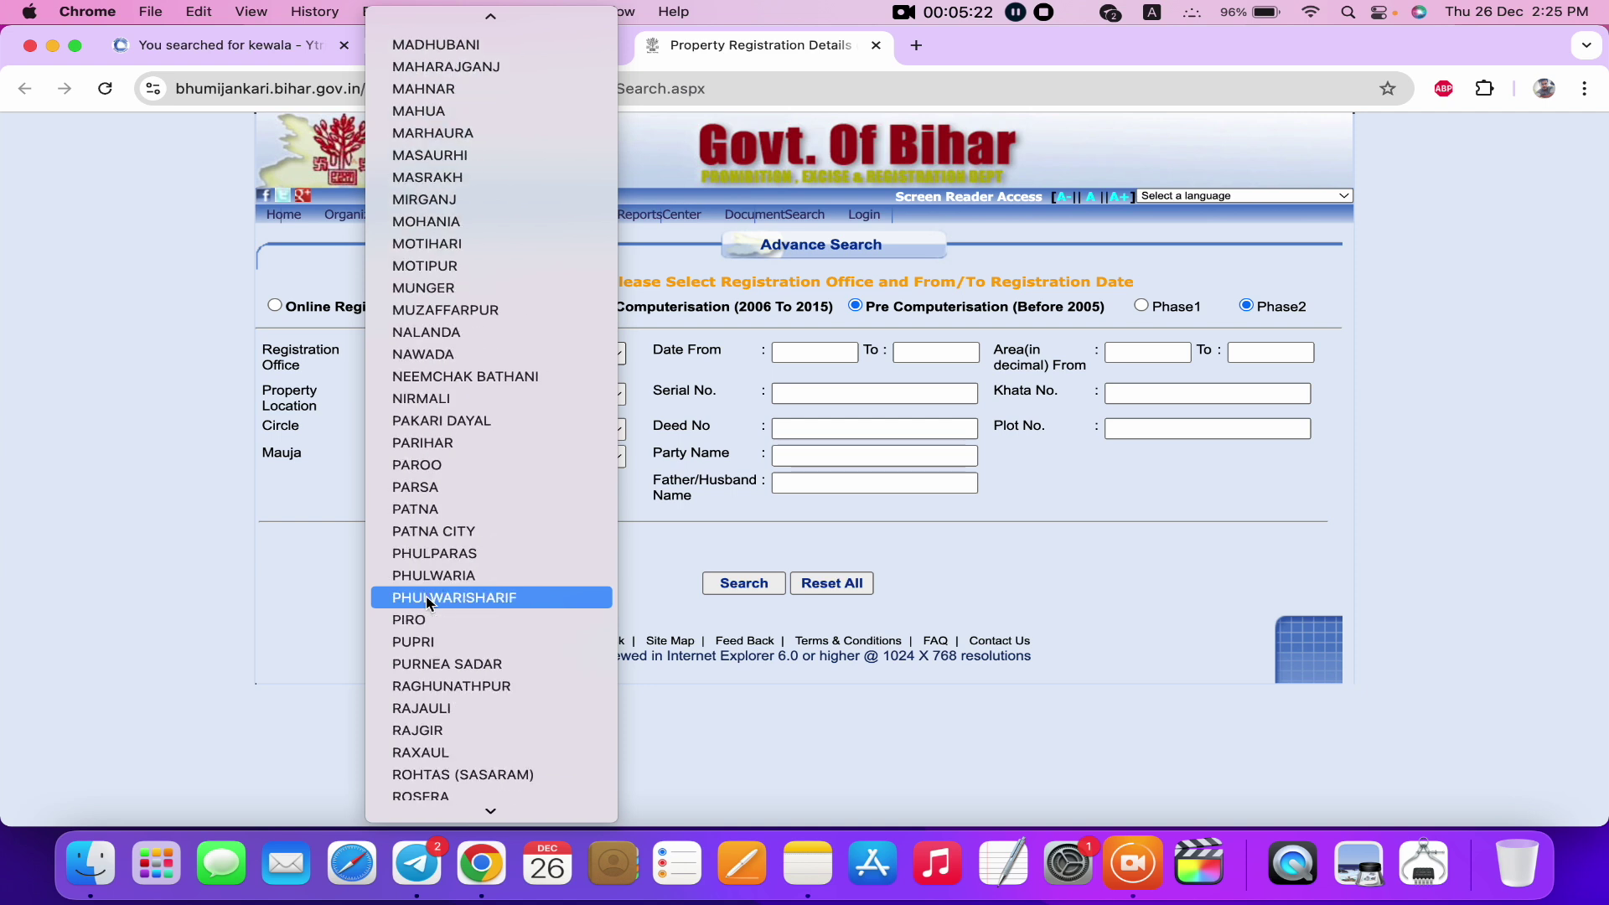
key("l")
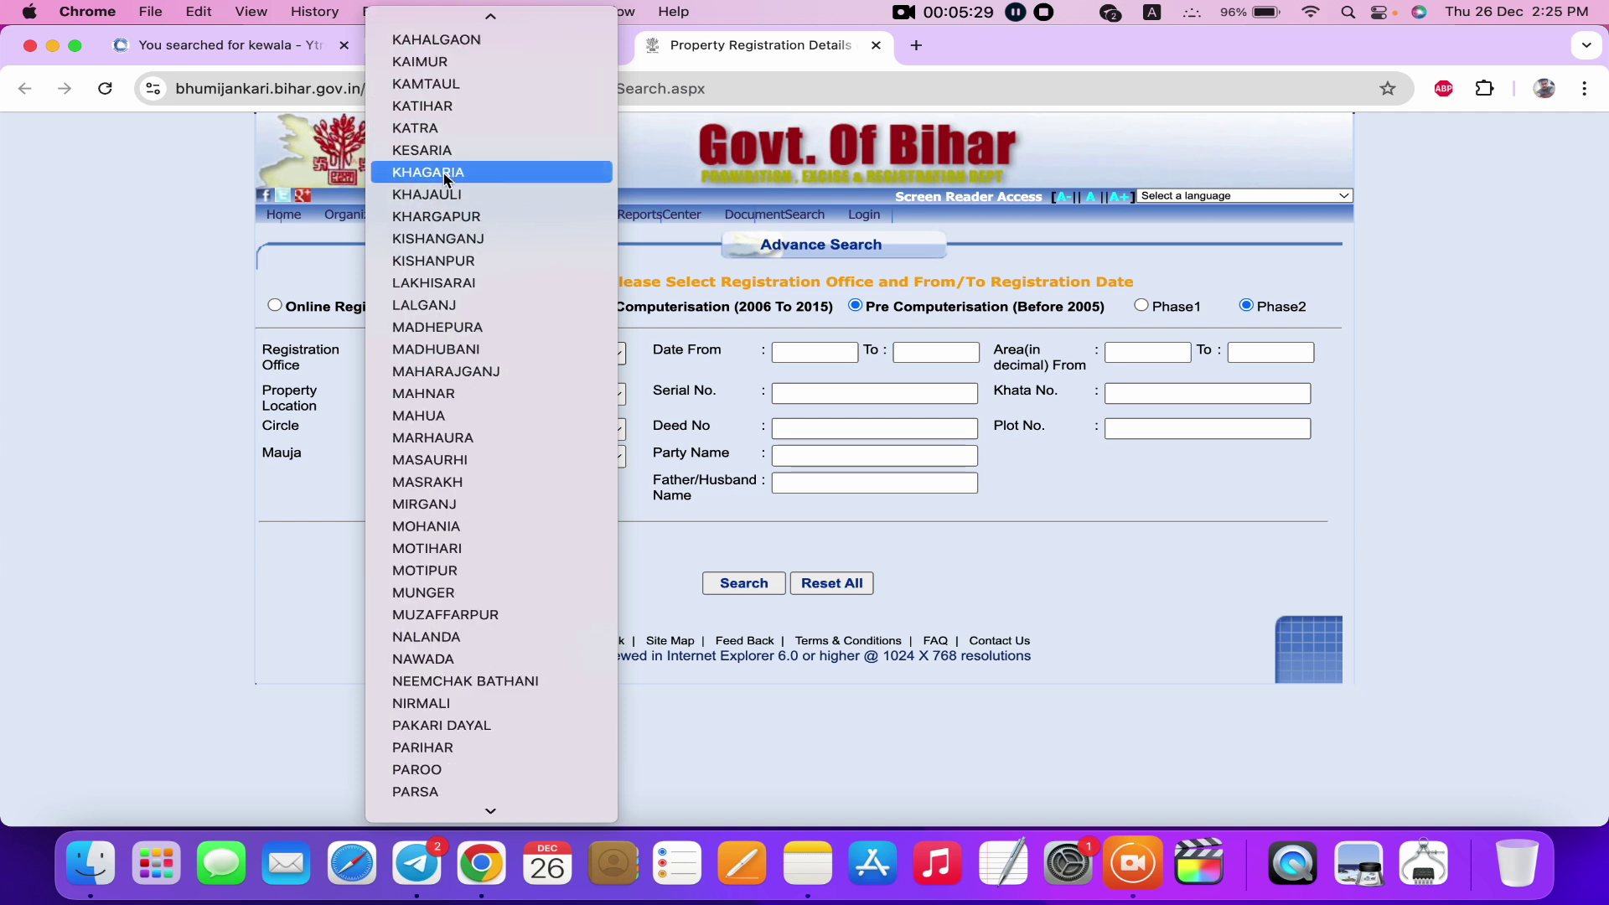
left_click(433, 283)
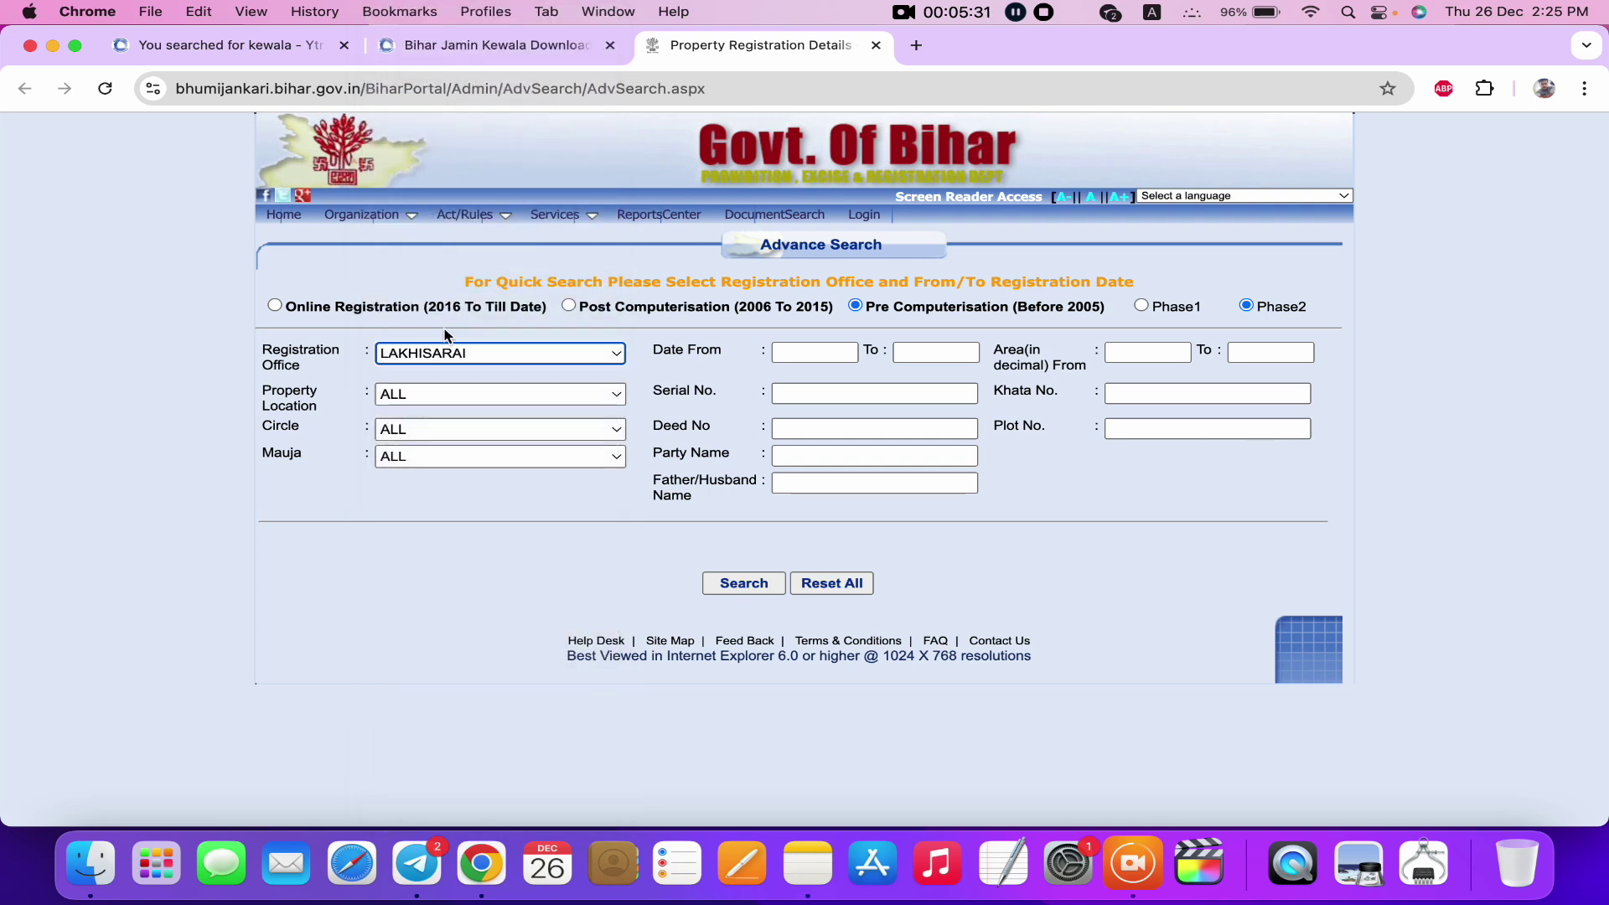
left_click(416, 398)
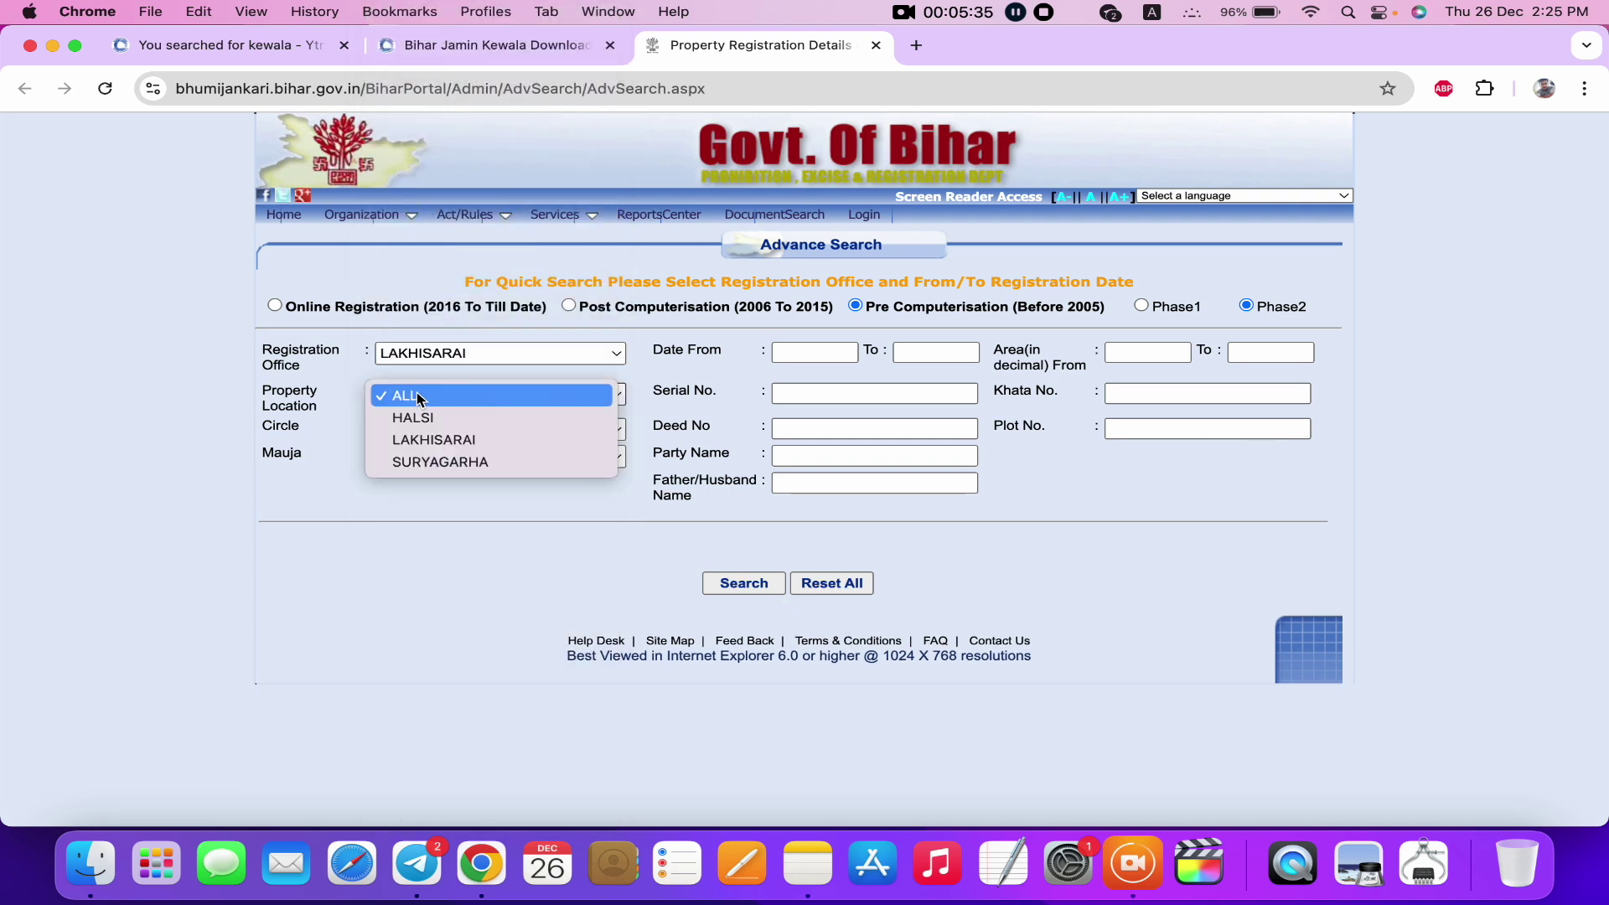
left_click(428, 439)
left_click(492, 433)
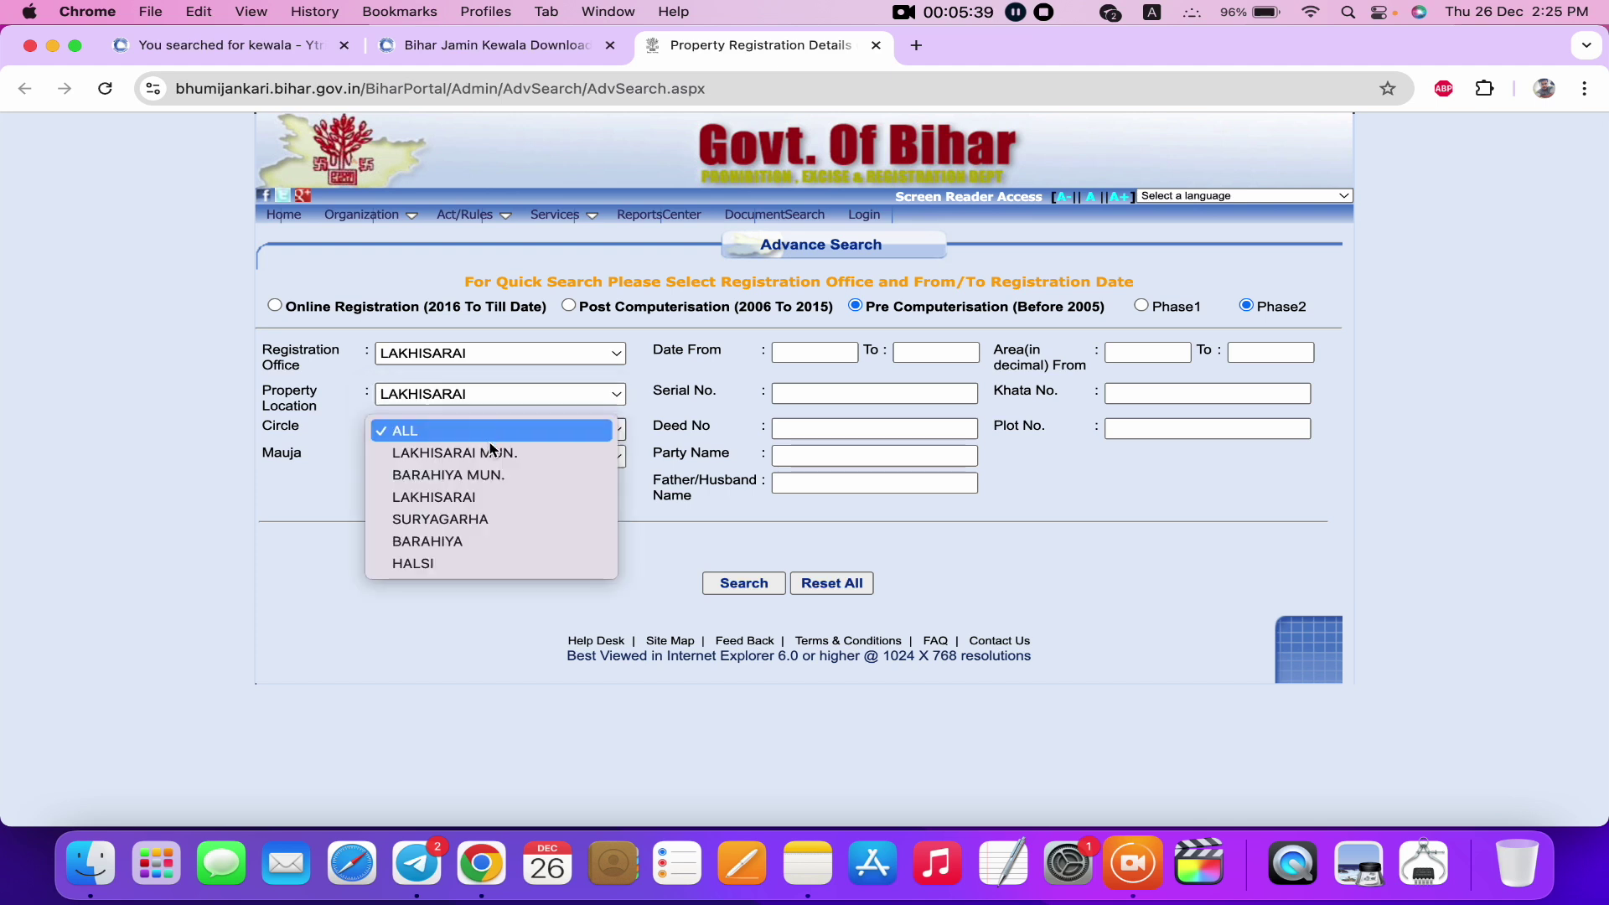
left_click(491, 497)
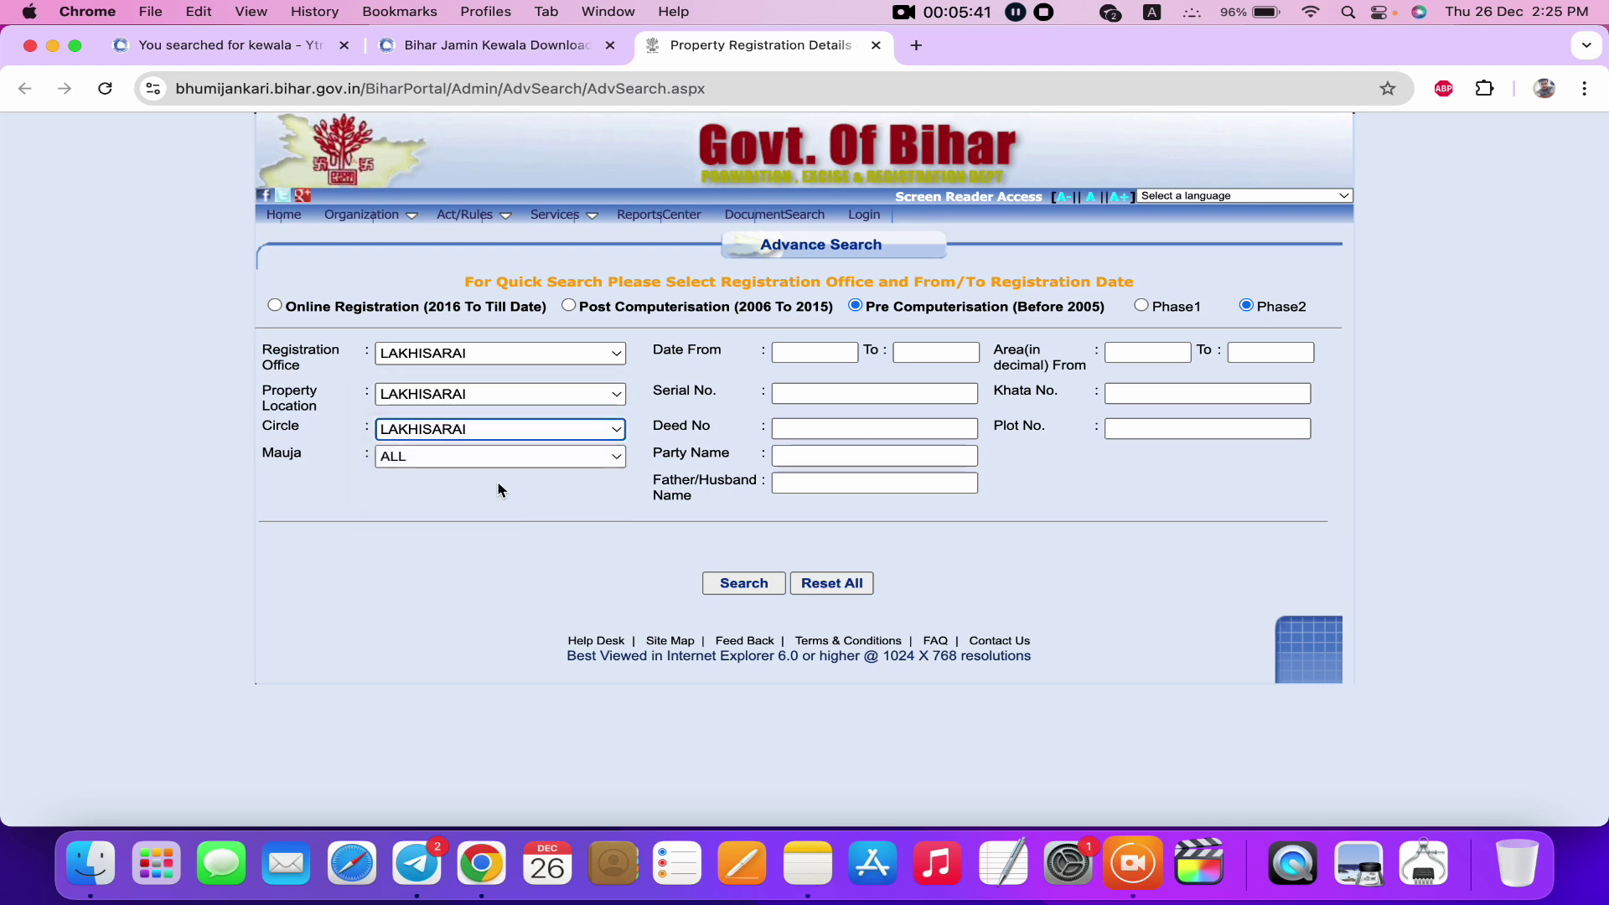
Choose Bahadurpur/379 in the Mauja dropdown.
left_click(461, 457)
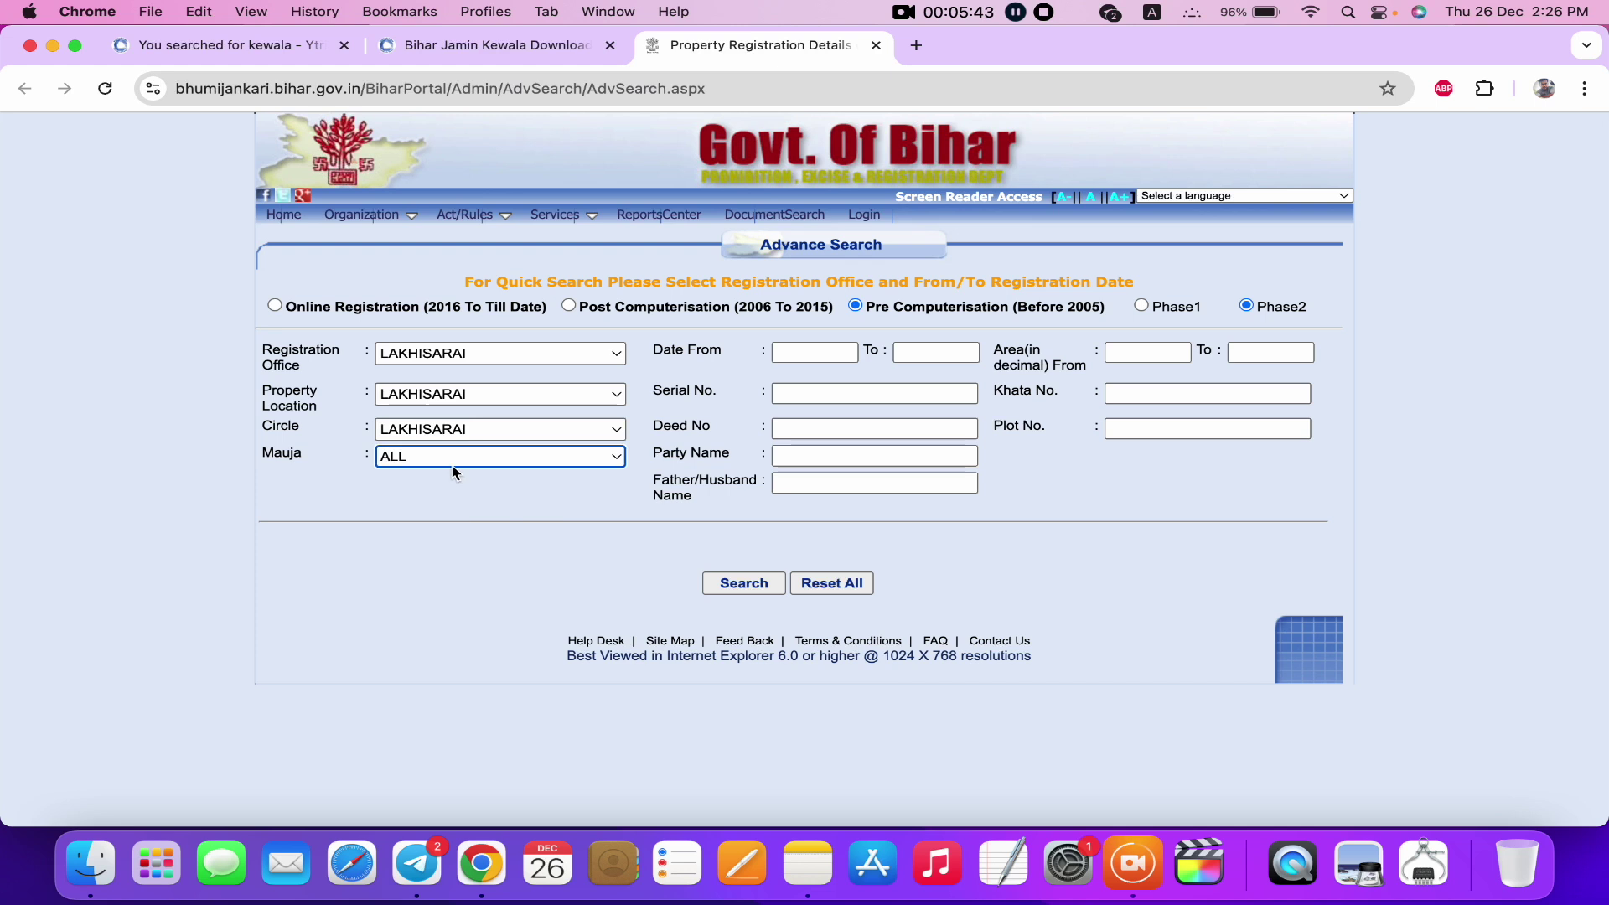
left_click(457, 459)
scroll(494, 633, "down", 10)
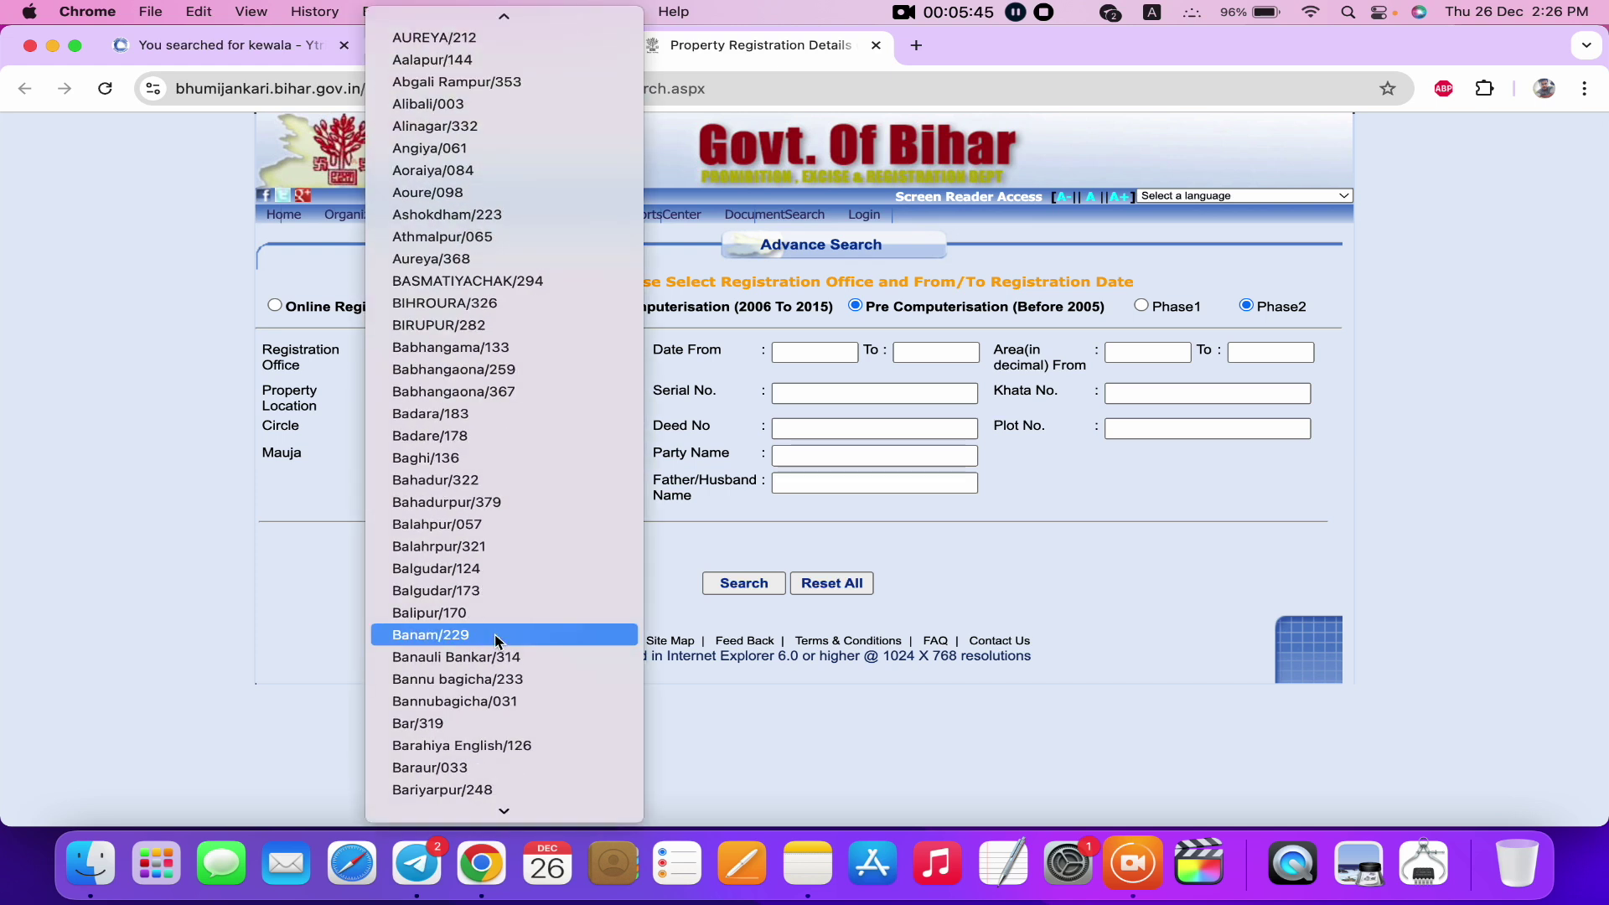
scroll(495, 634, "down", 5)
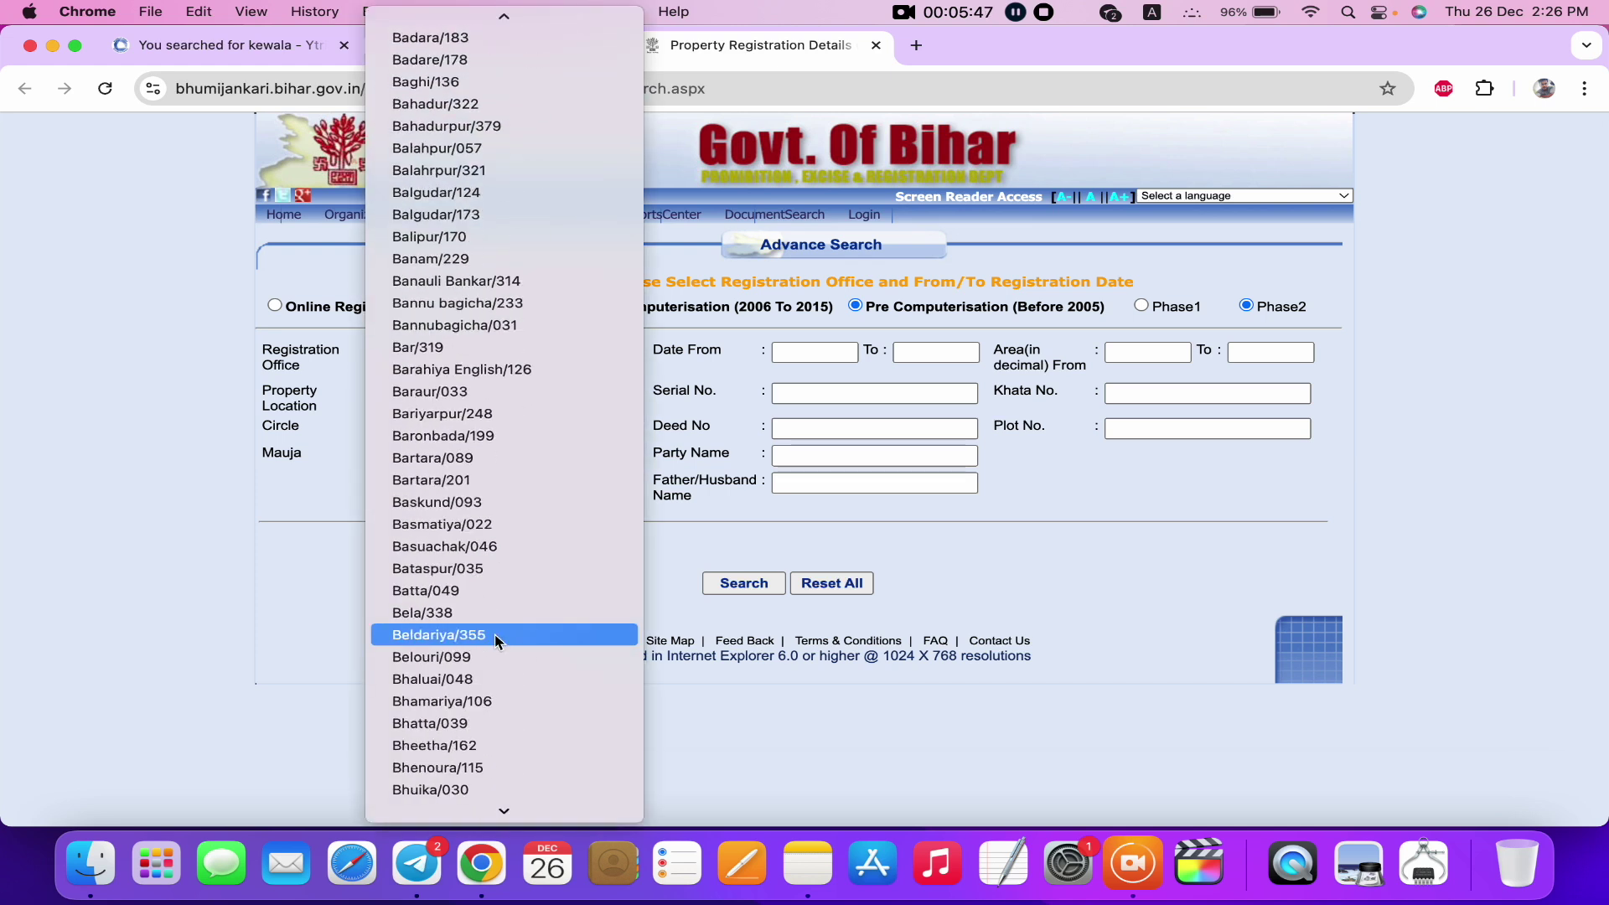
left_click(446, 81)
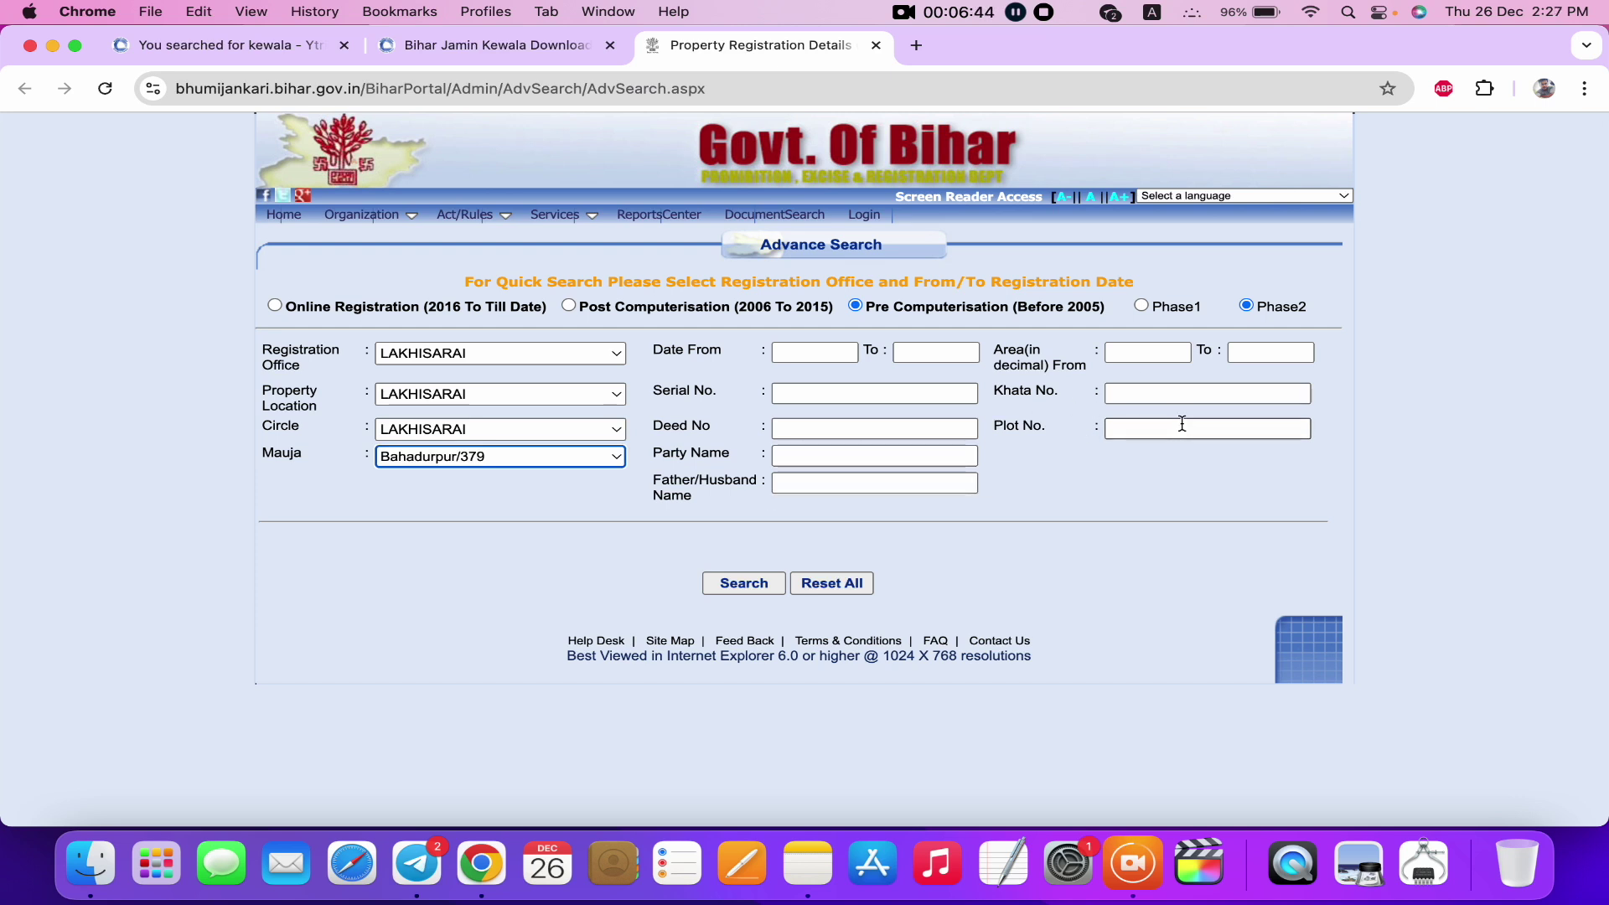
Enter 6 as the minimum land area and move to the maximum area field.
left_click(1162, 394)
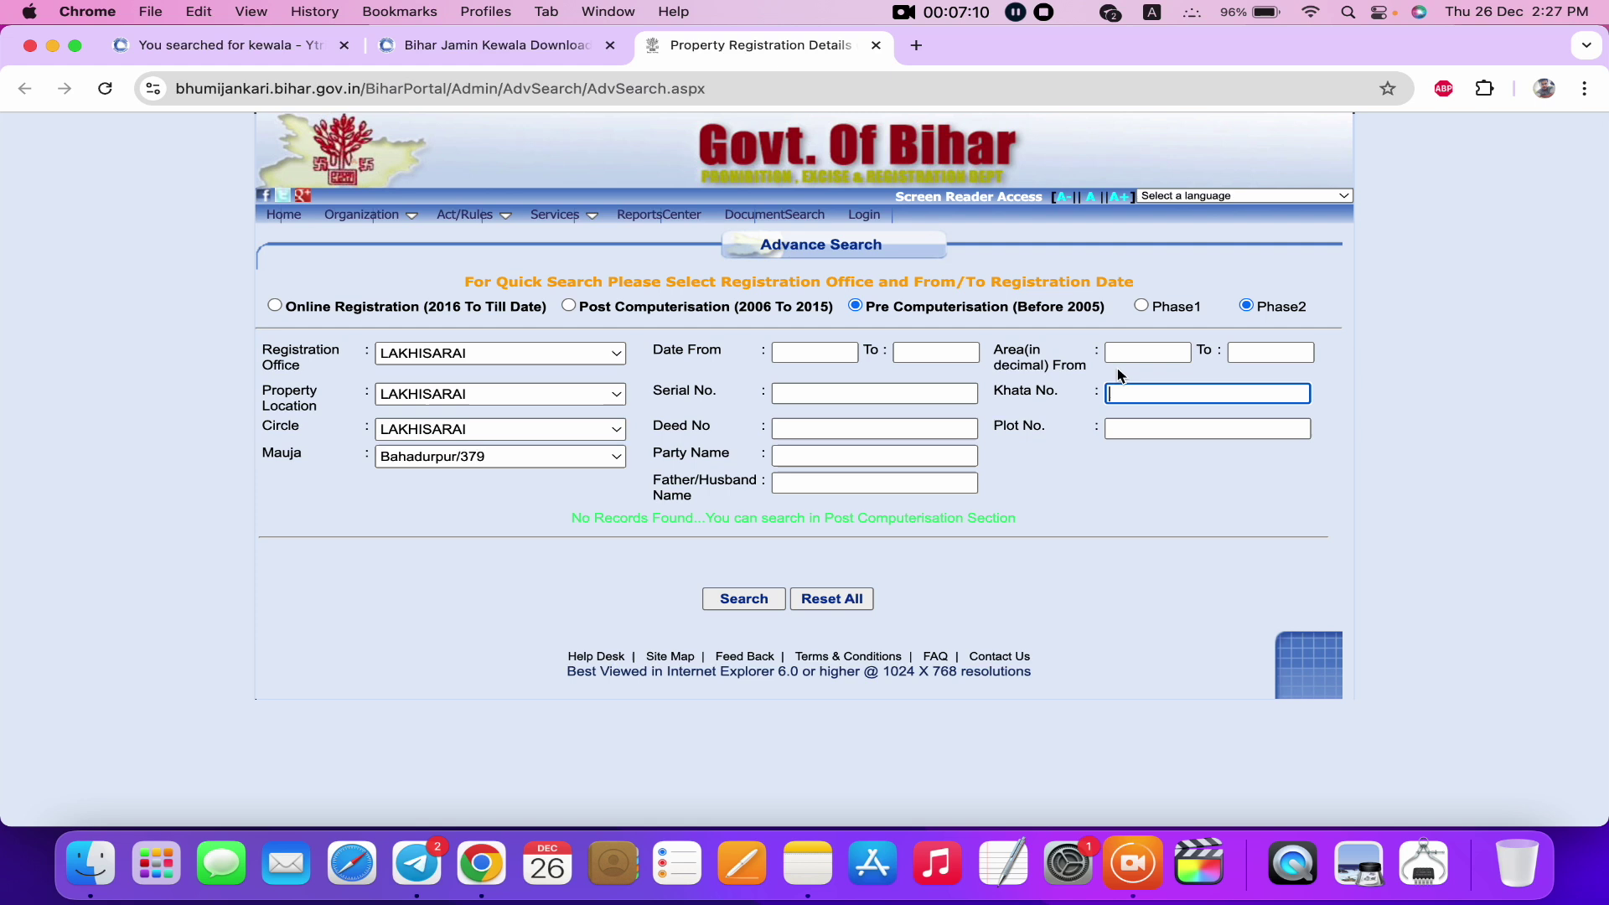
left_click(1129, 358)
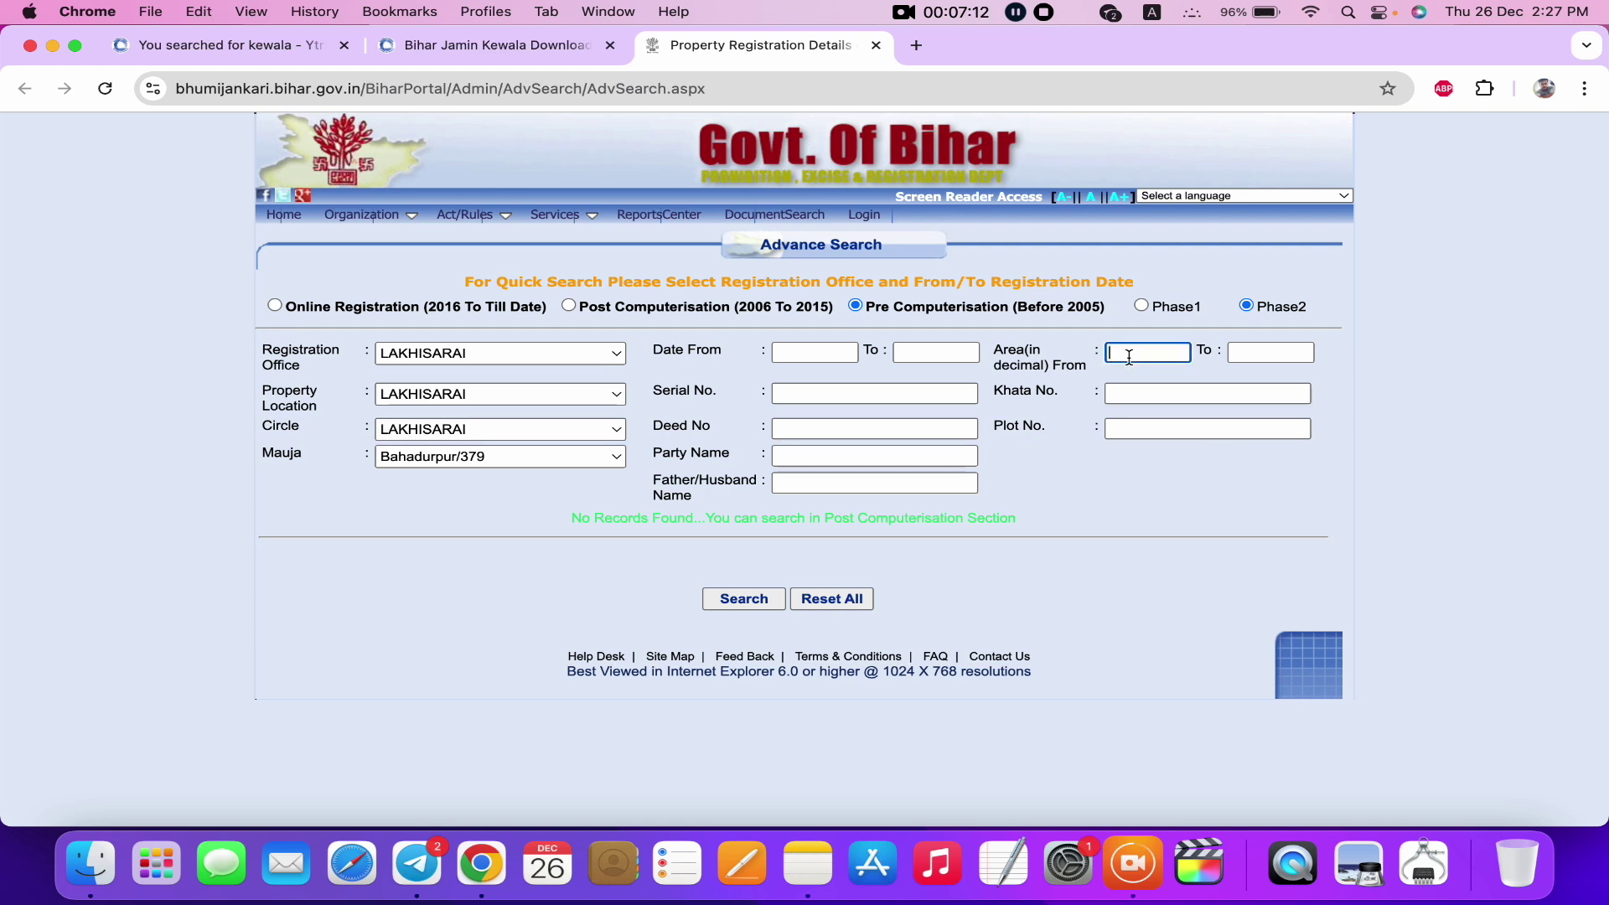
type("6")
left_click(1286, 349)
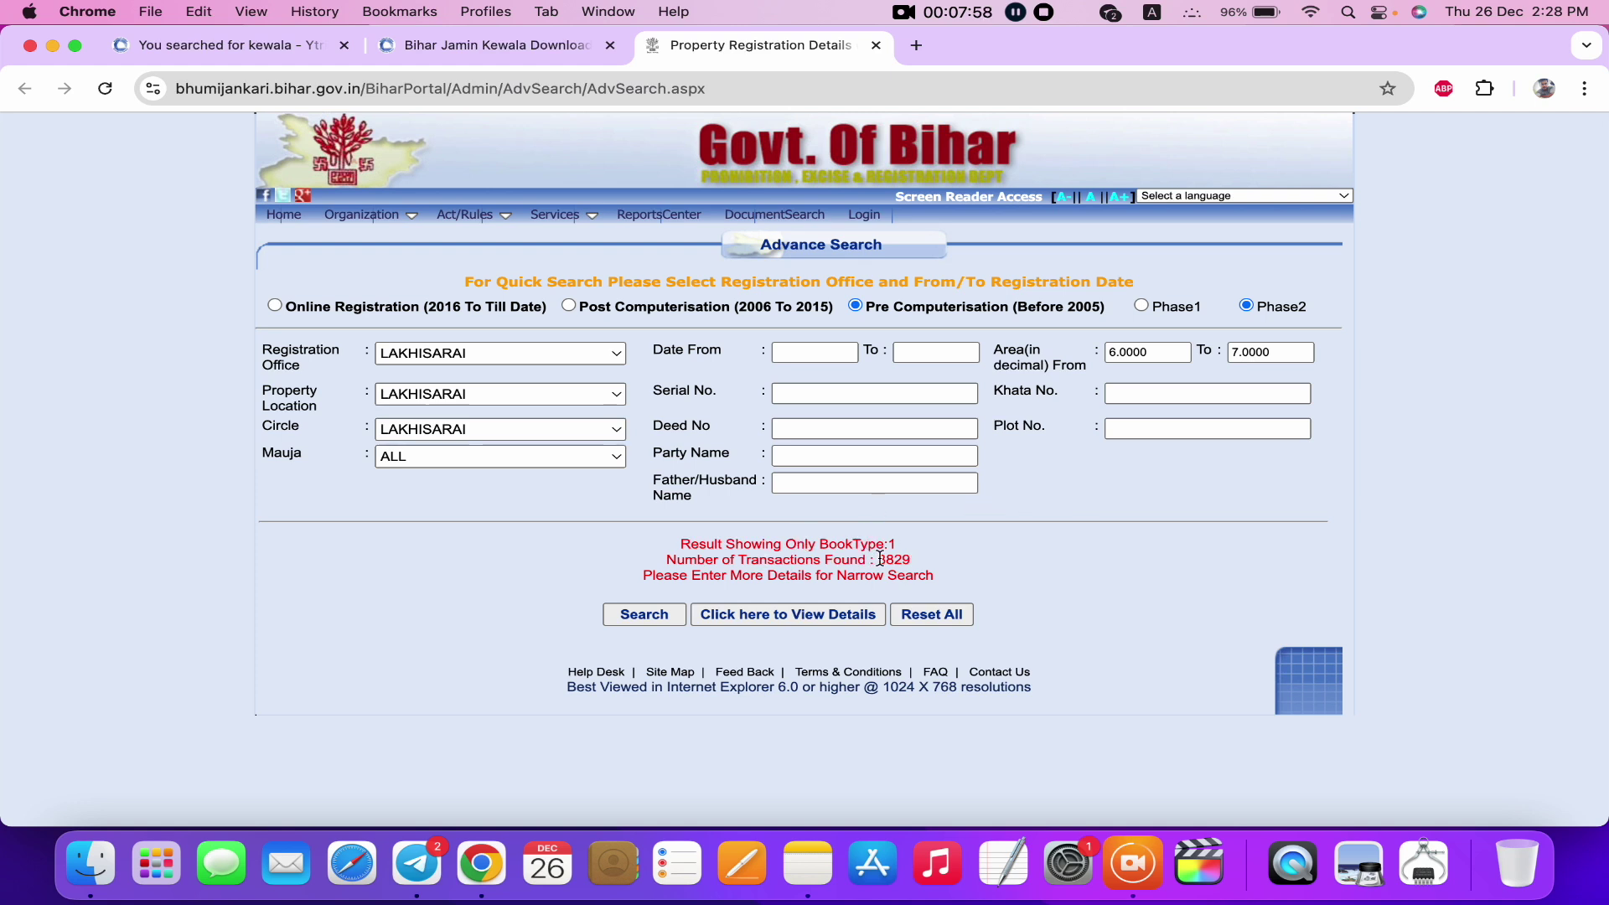
left_click_drag(878, 559, 911, 558)
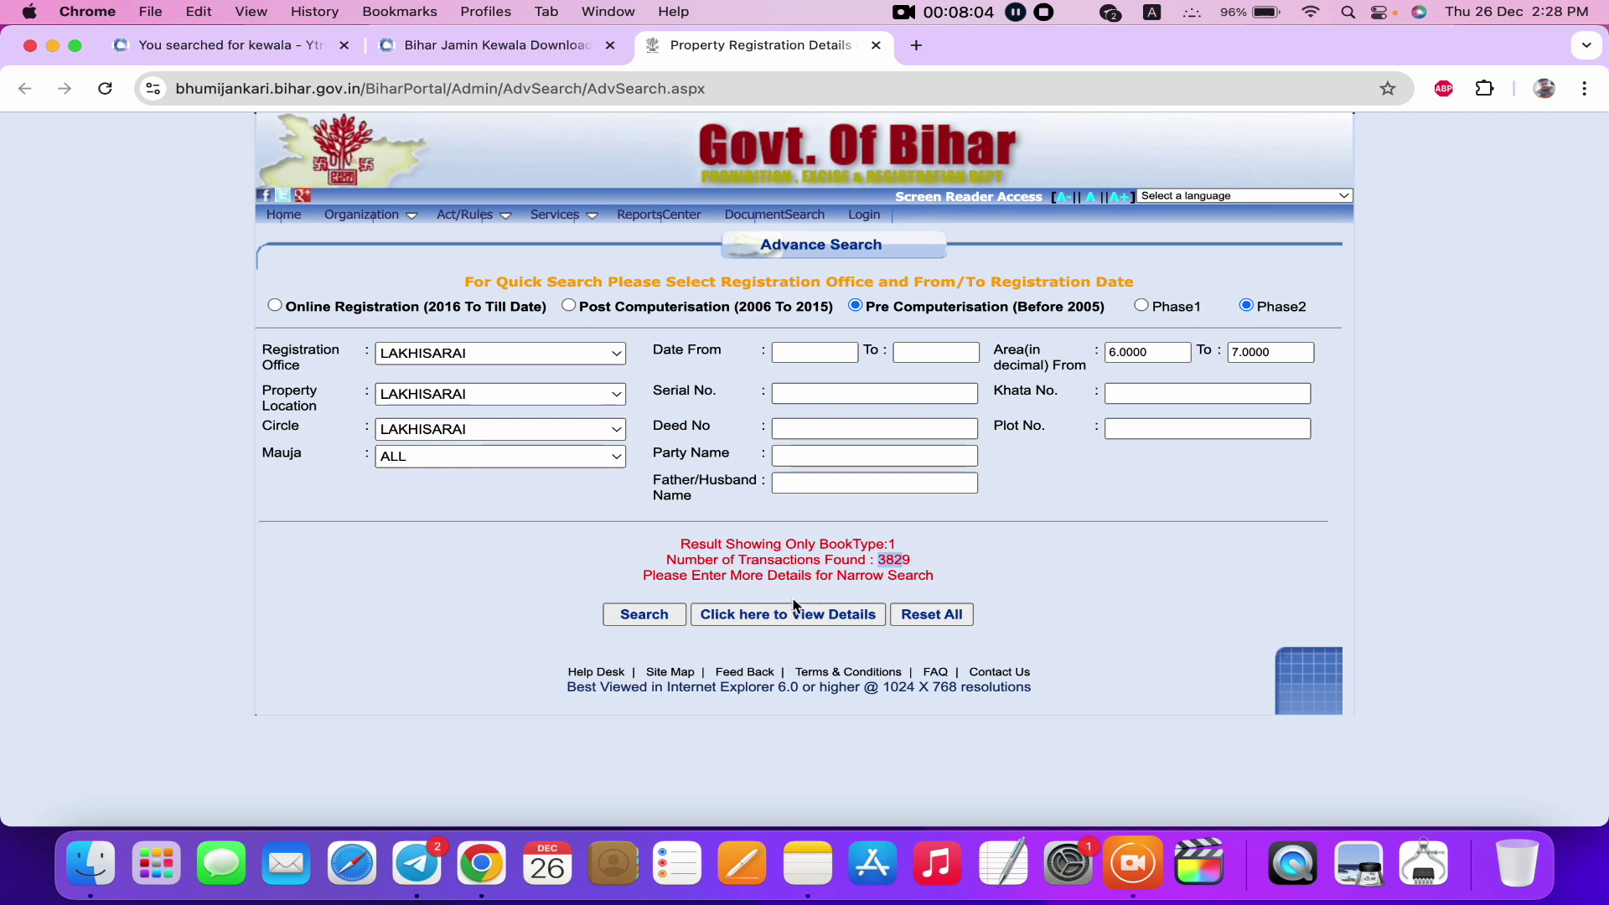
Search by a party's name, finding 41 transactions, and request their details.
left_click(825, 456)
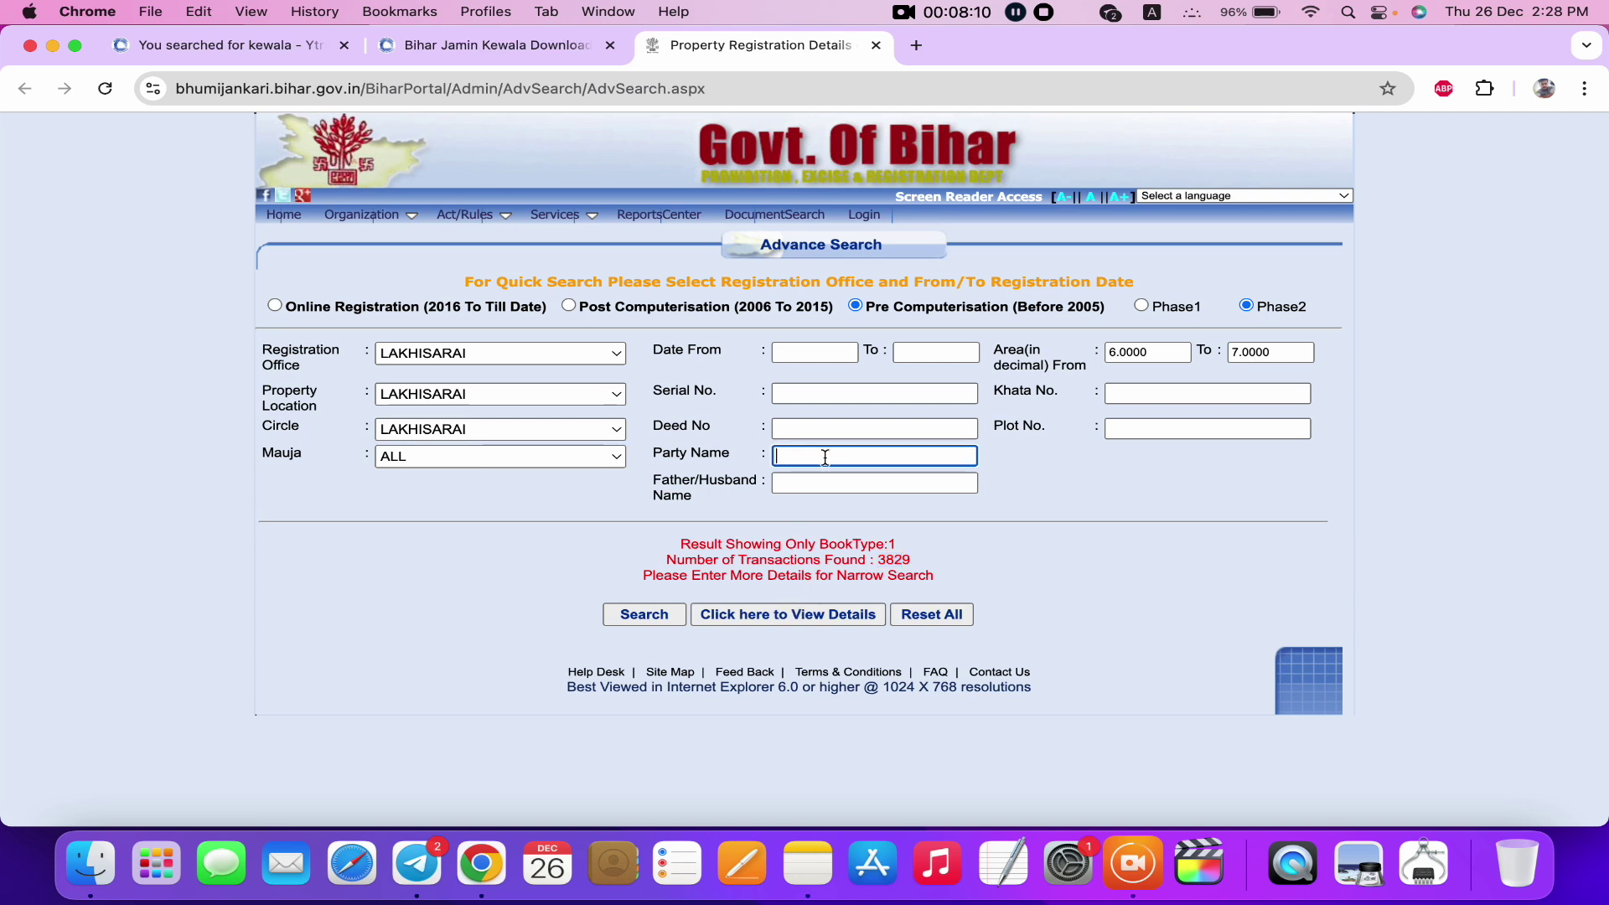
left_click(662, 616)
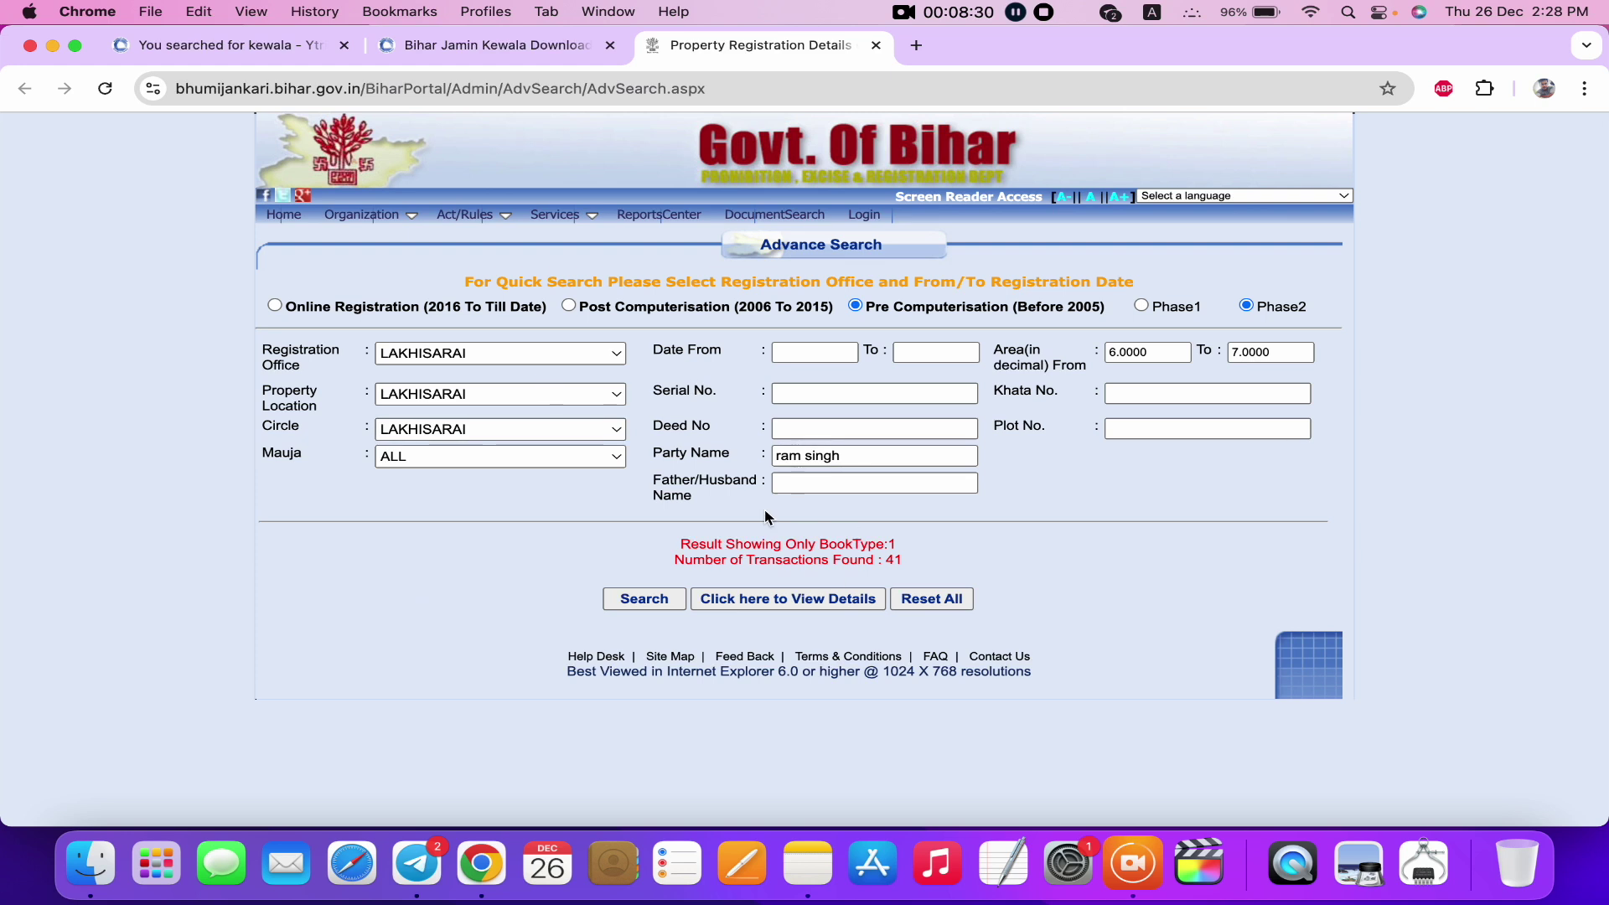
left_click(767, 601)
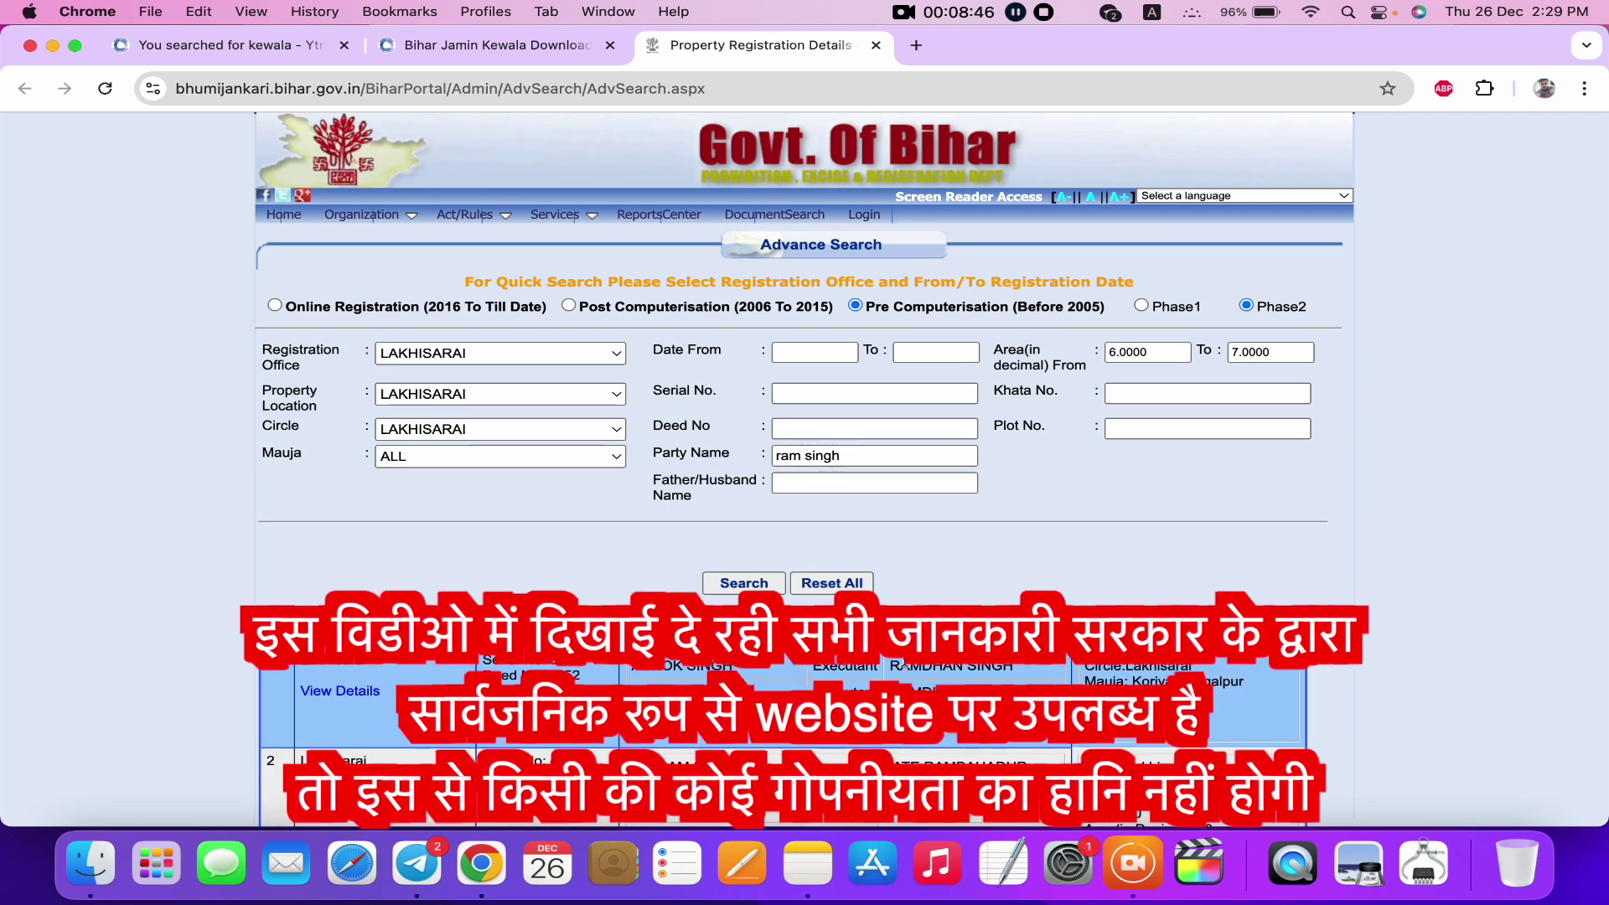
Scroll the results to entry 8, deed 2268 of 2004, and highlight its father's name.
scroll(899, 666, "down", 10)
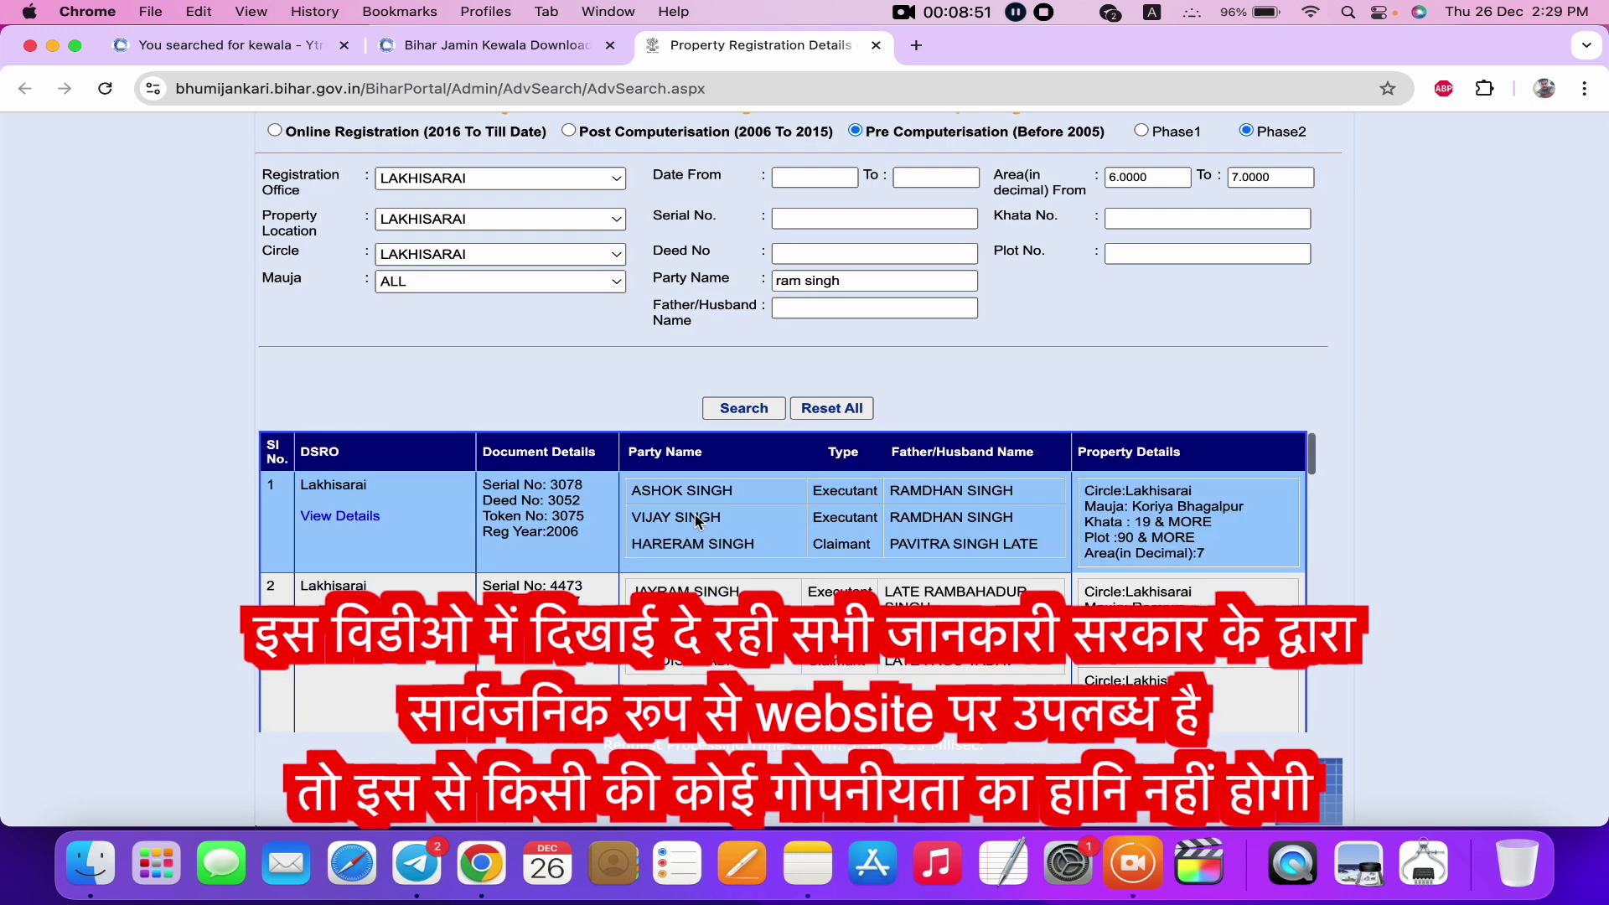
scroll(845, 515, "down", 10)
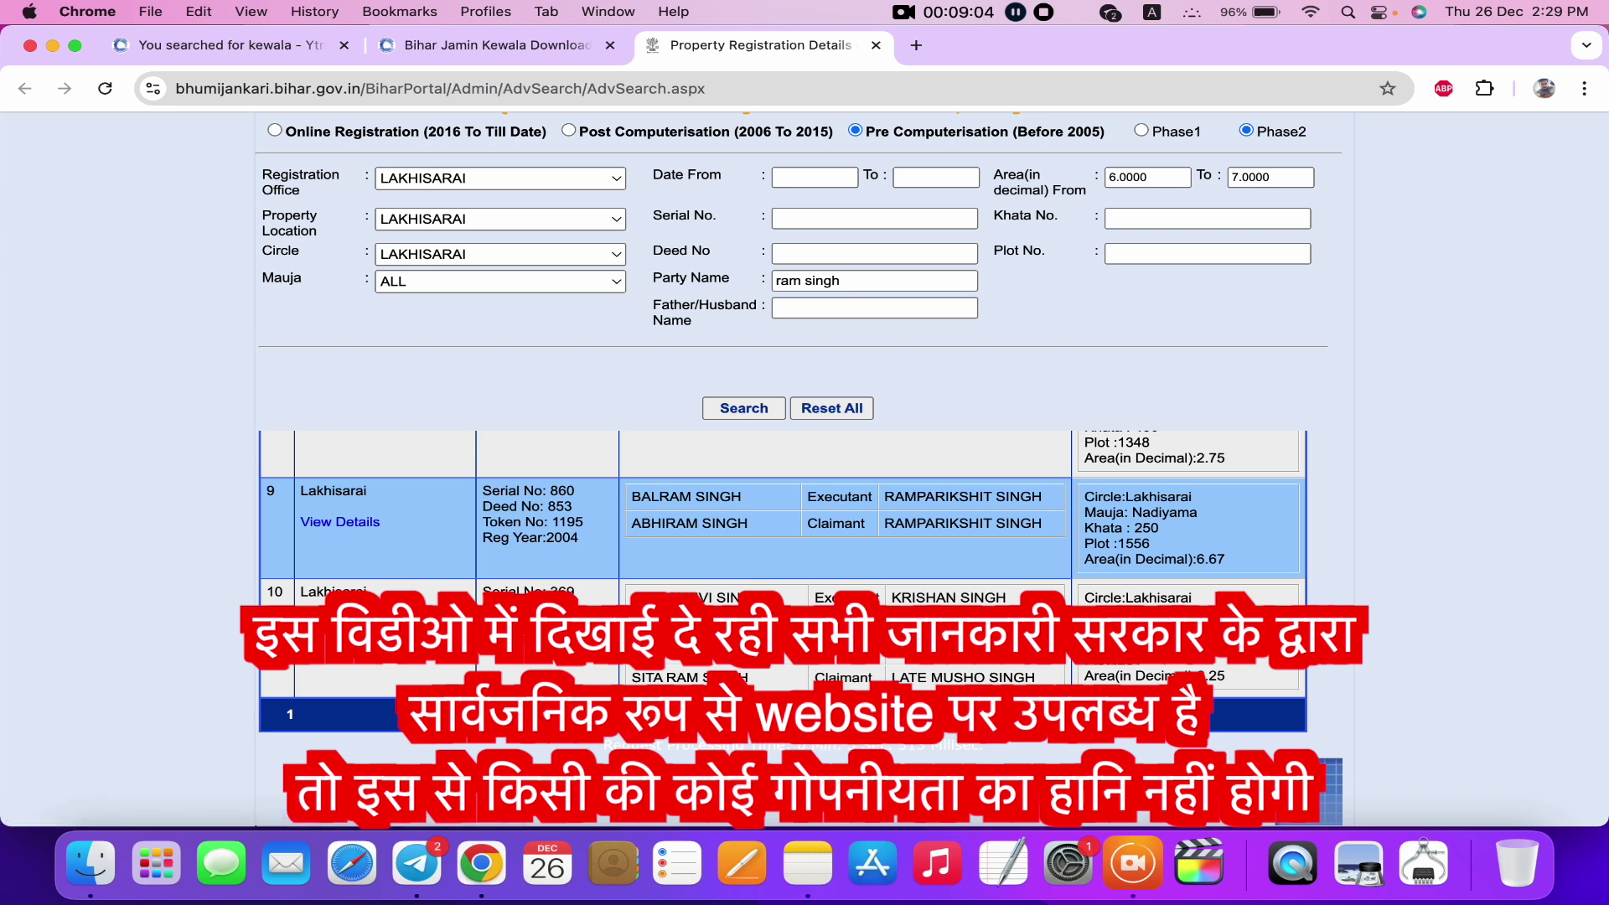
scroll(659, 498, "up", 5)
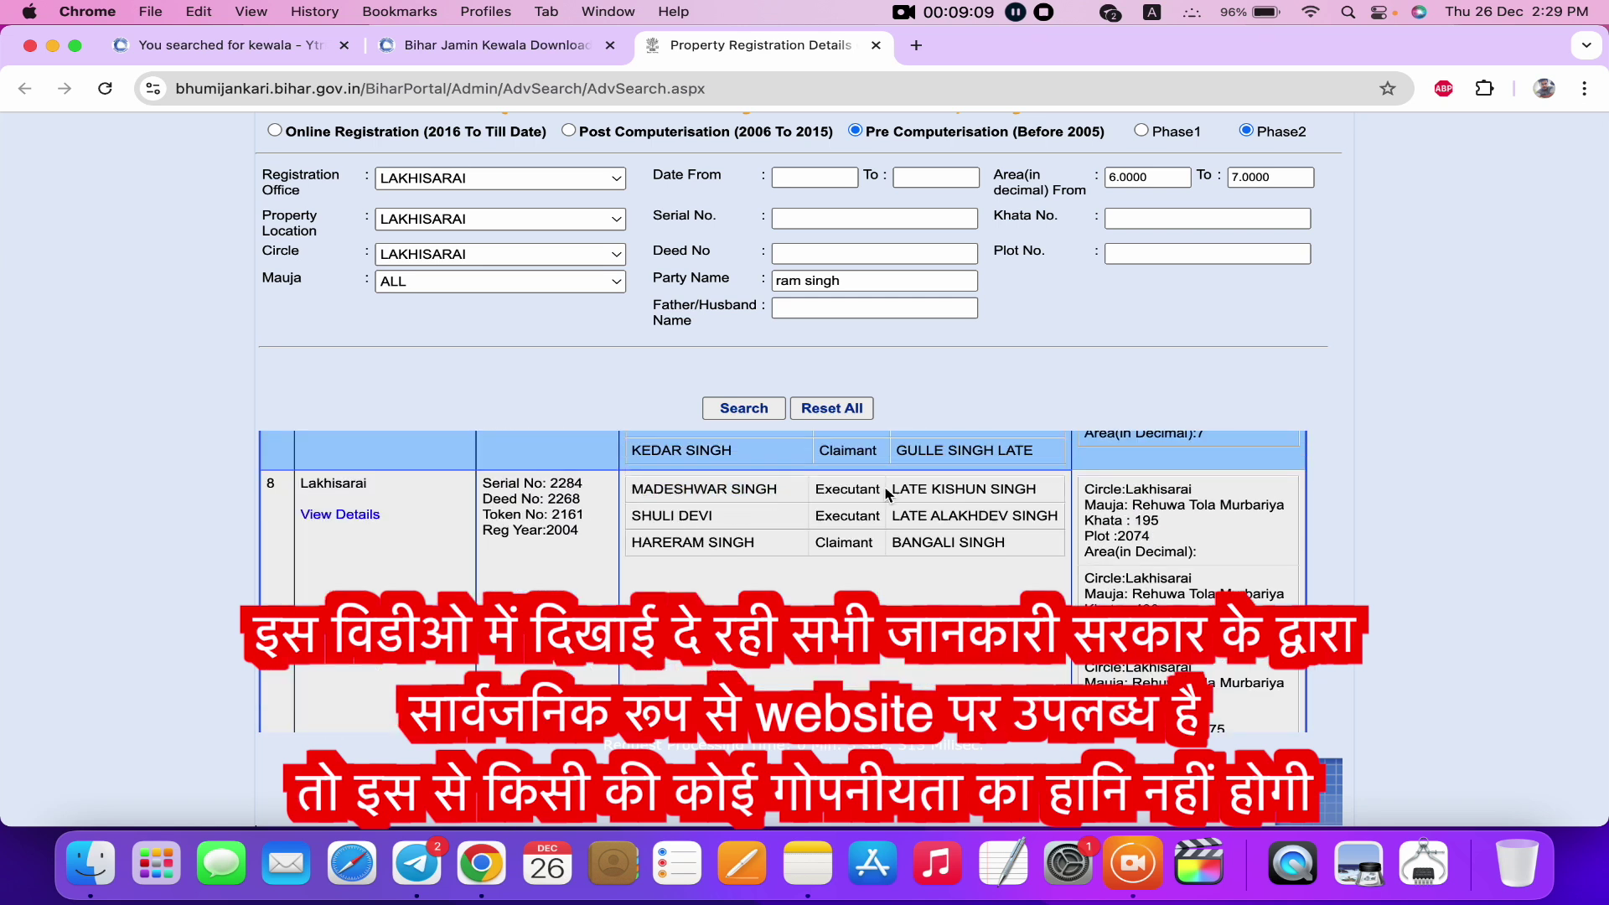
left_click_drag(894, 491, 1033, 486)
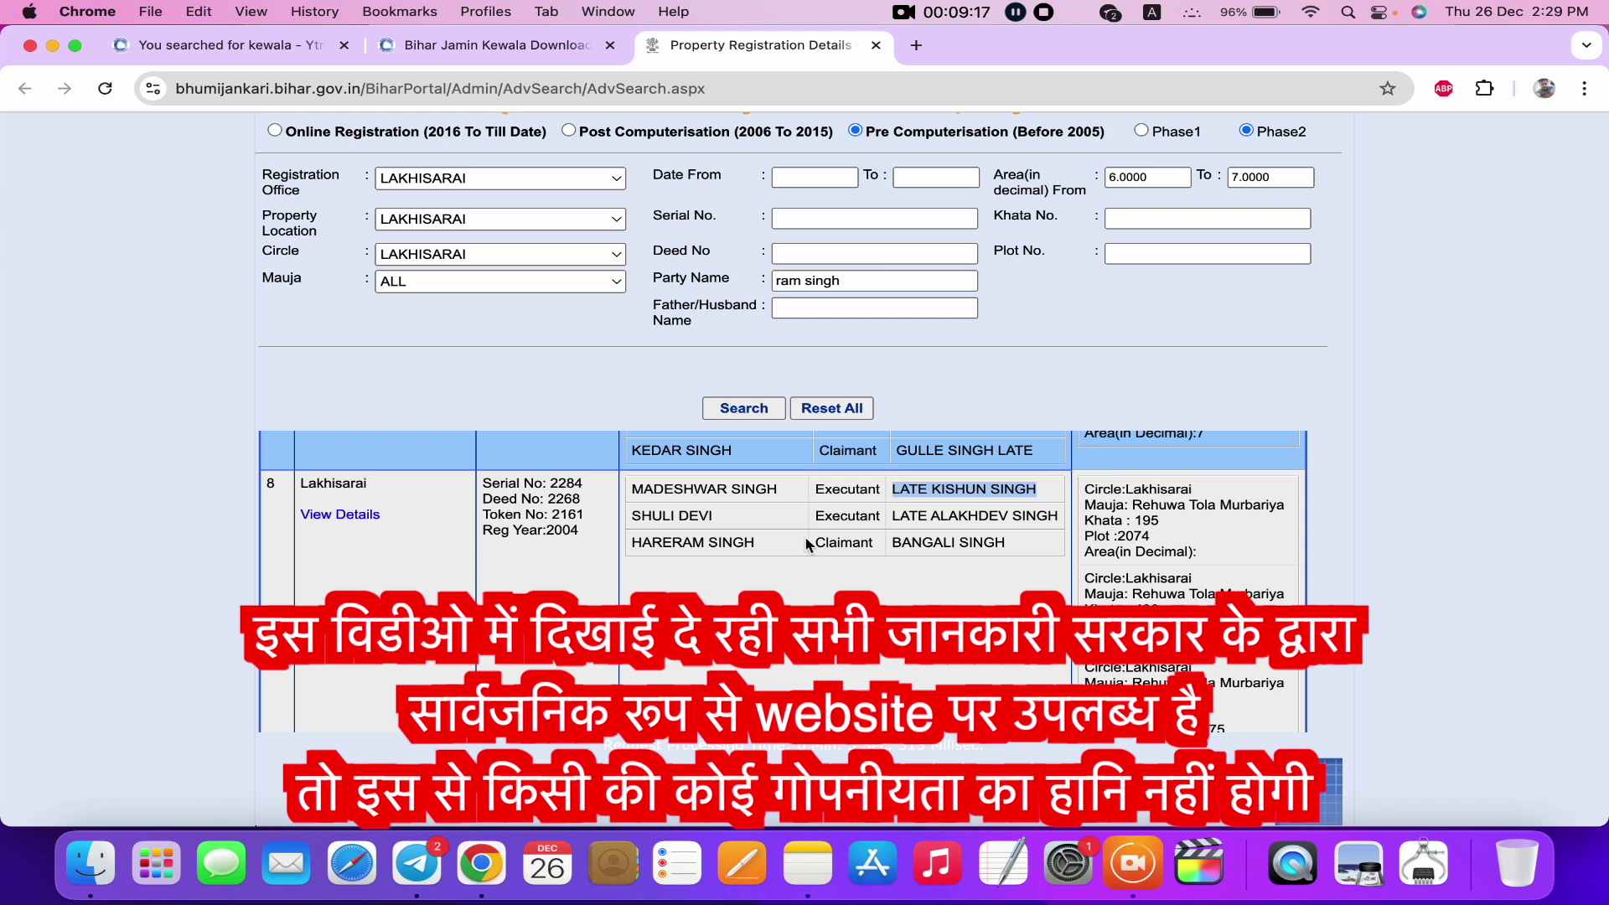
Open deed 2268's full details in a new tab, select its deed number, and return to the results.
left_click(338, 515)
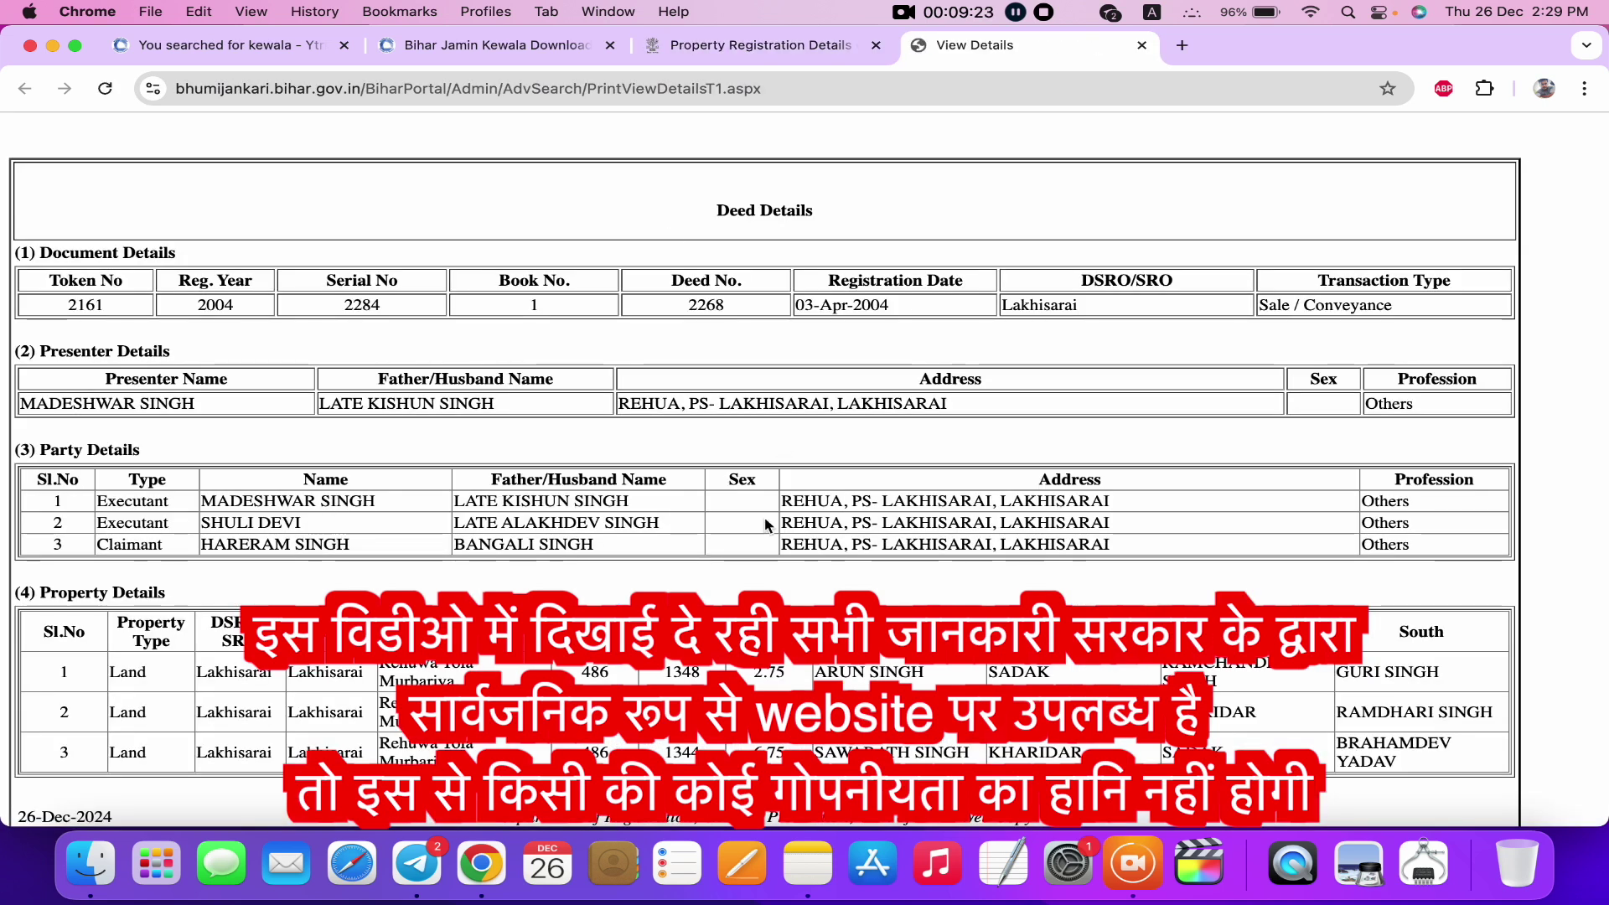
scroll(765, 525, "down", 1)
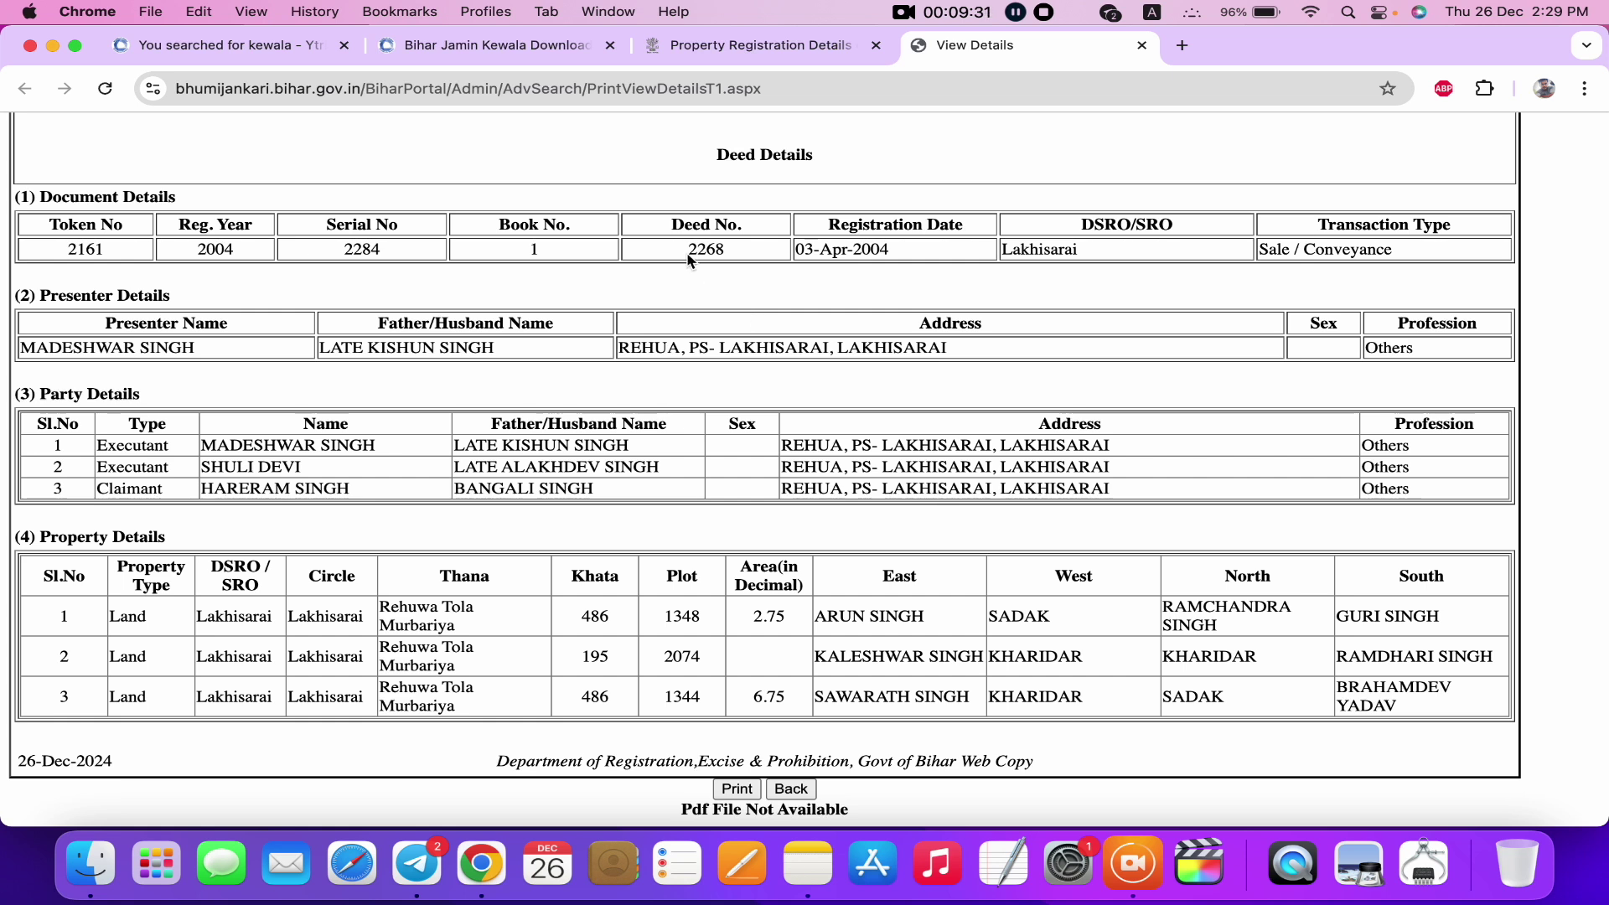
left_click_drag(688, 250, 744, 258)
key("ctrl+shift+Tab")
left_click(990, 52)
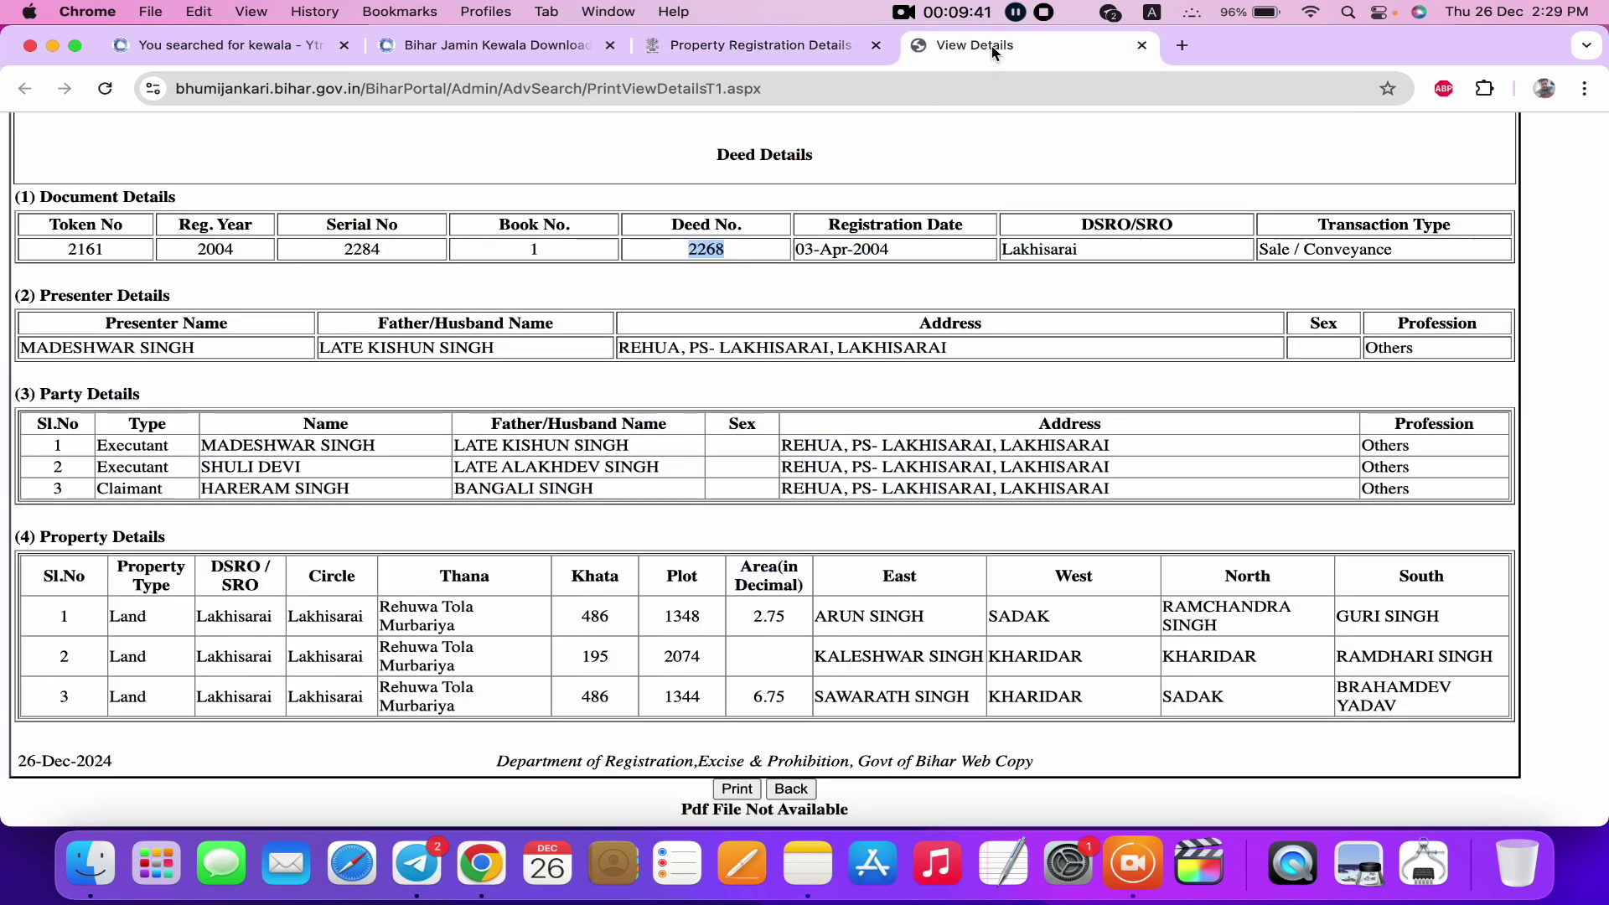
left_click(800, 49)
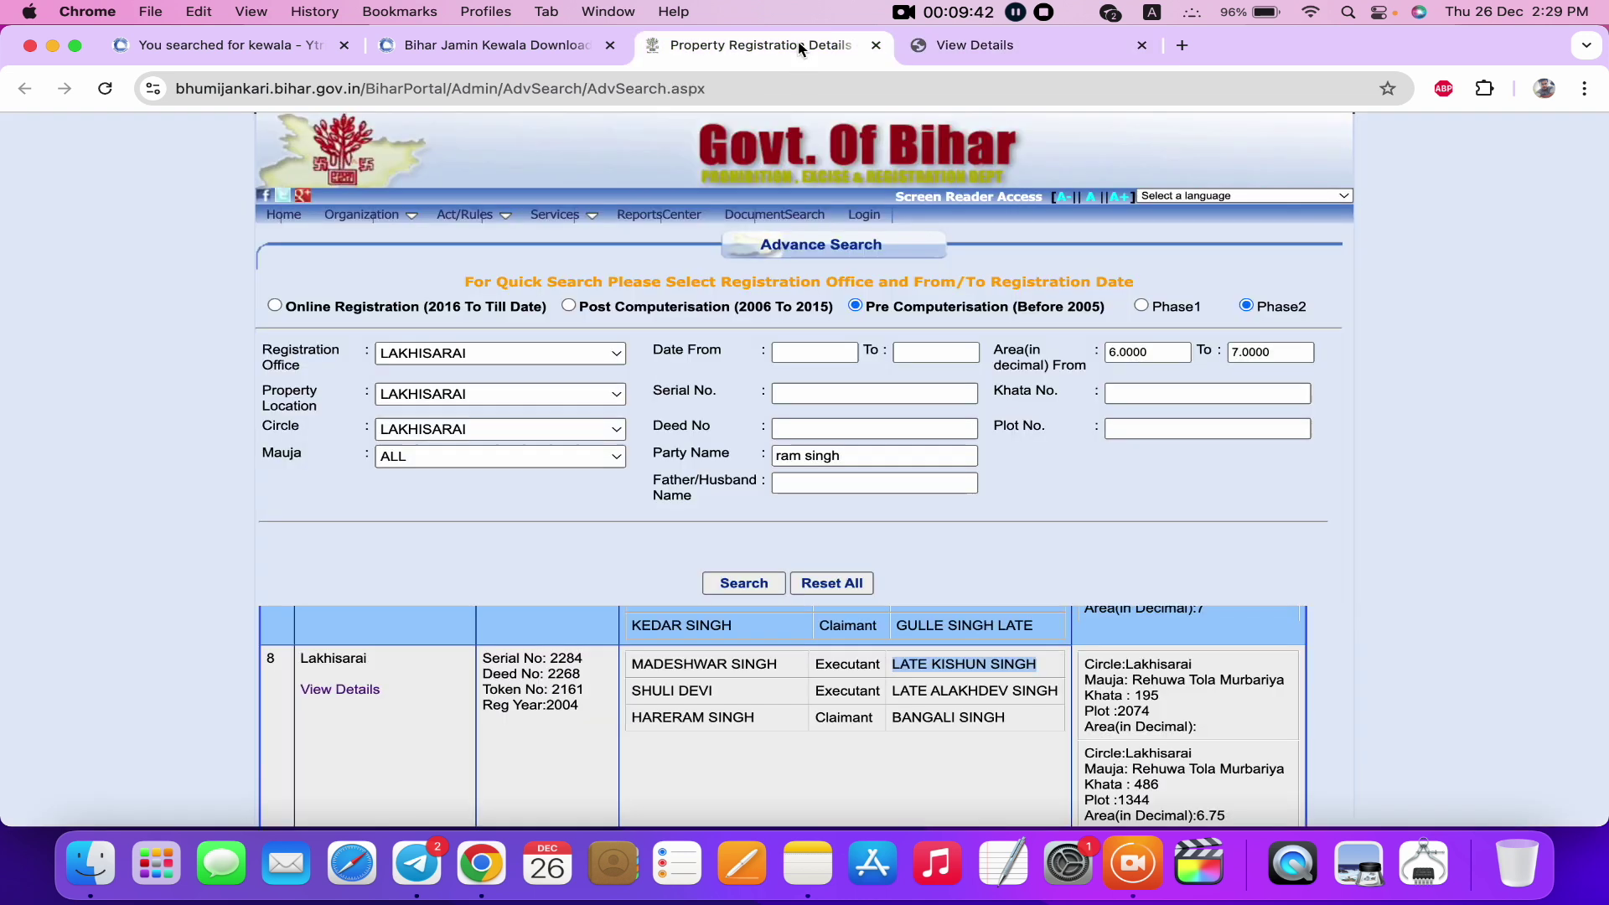
Open the portal's Login page, then the User SignUp registration form.
left_click(872, 220)
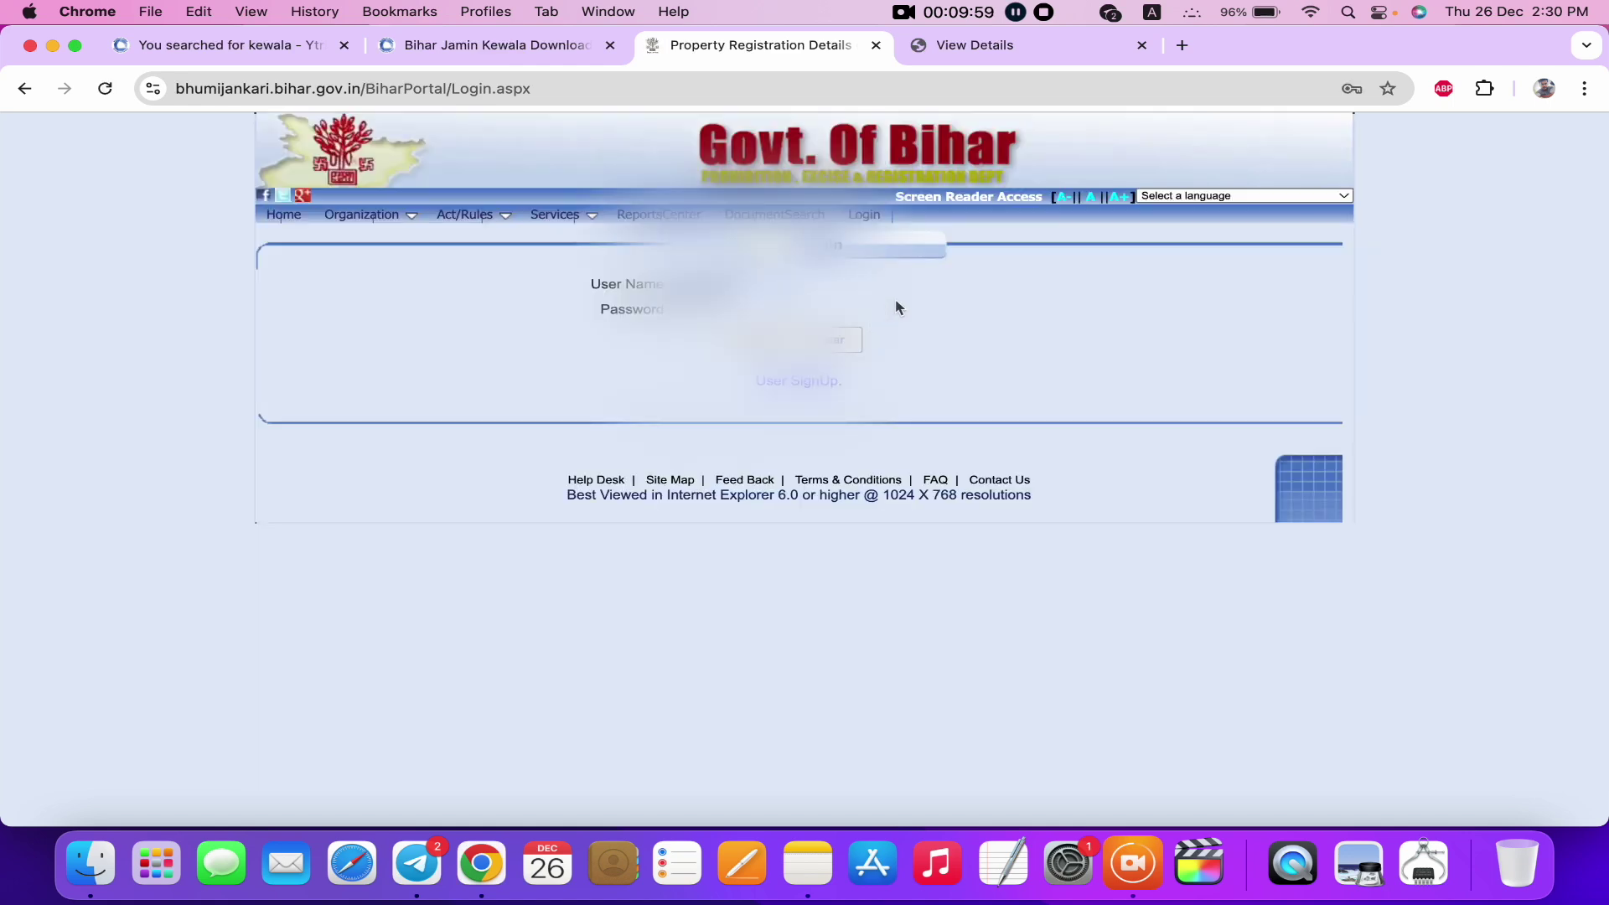
left_click(761, 386)
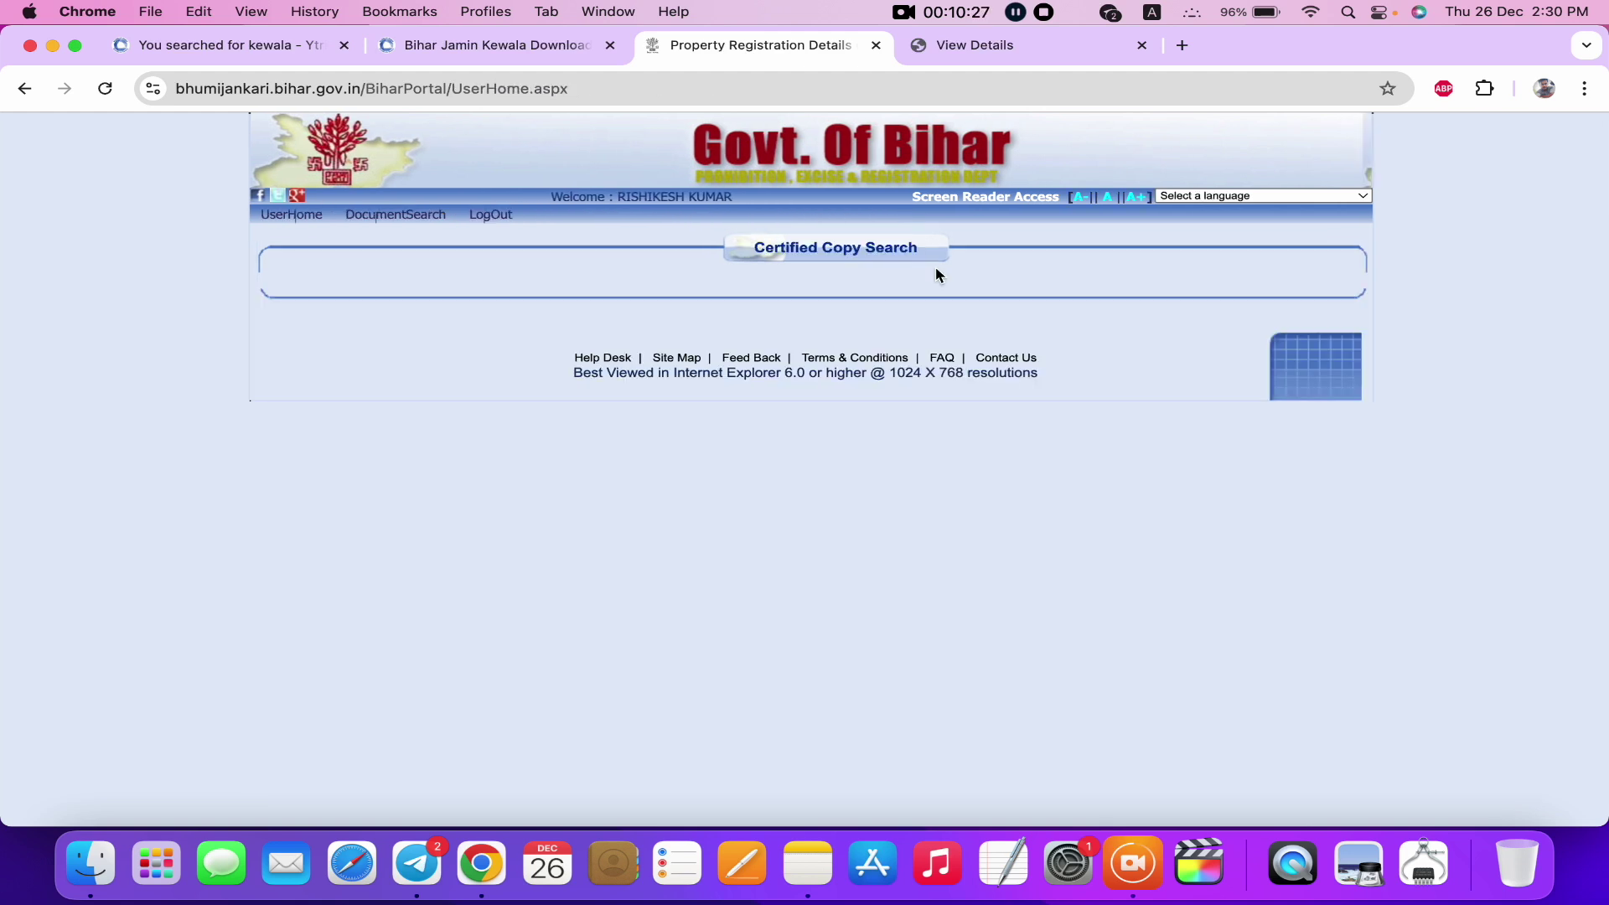
In DocumentSearch, set Before 2005 with Registration Office, Property Location and Circle LAKHISARAI.
left_click(443, 225)
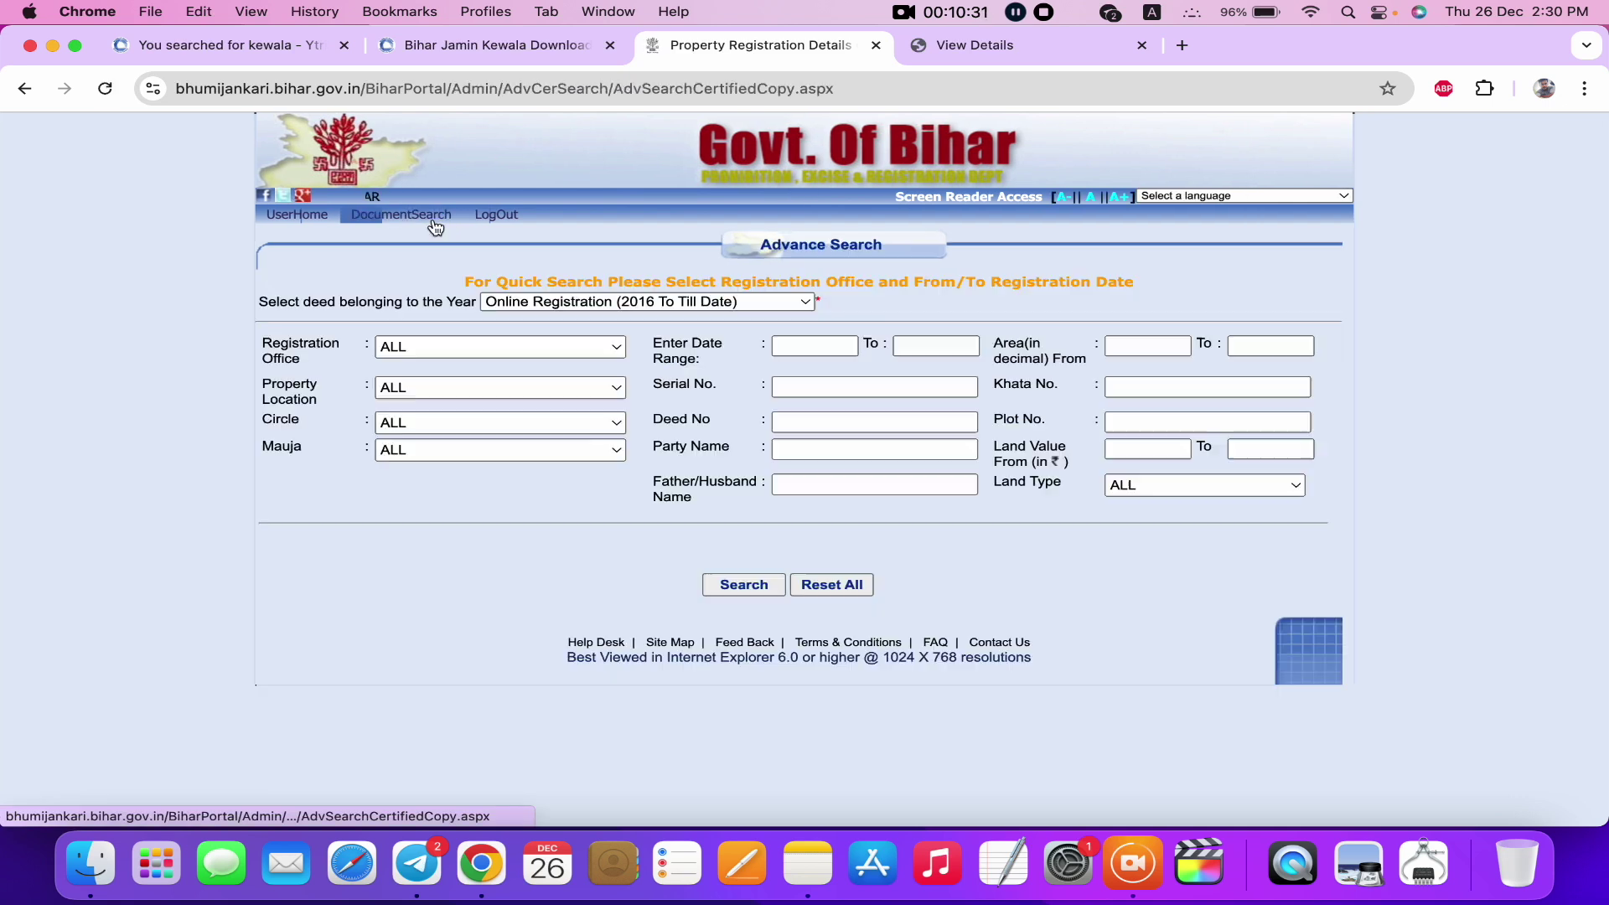
left_click(591, 303)
left_click(554, 345)
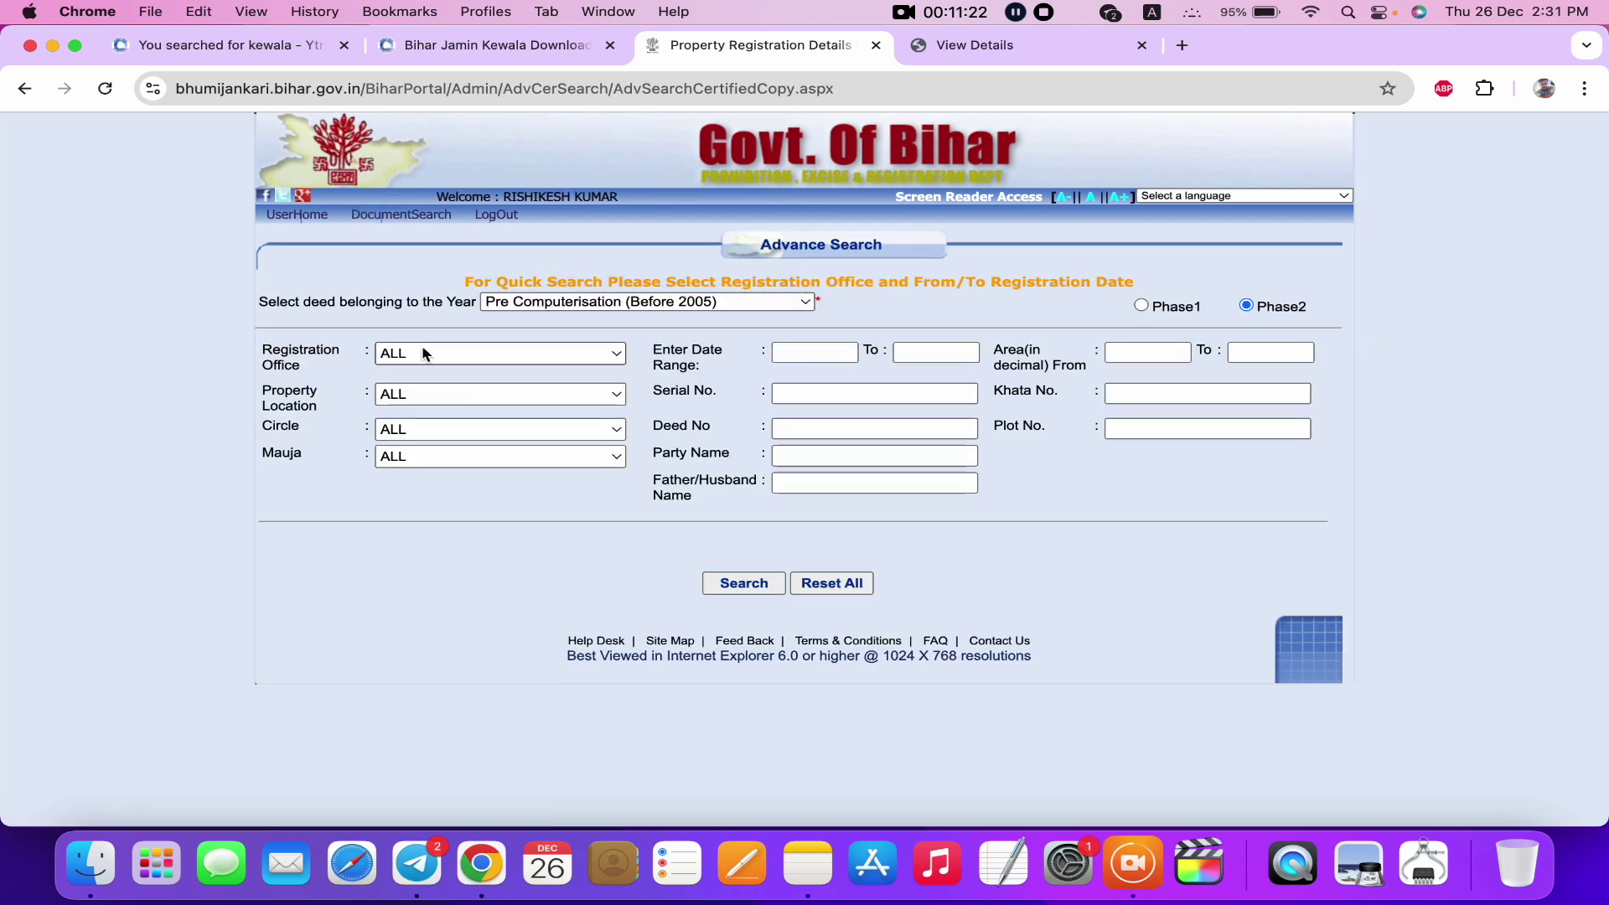
left_click(424, 354)
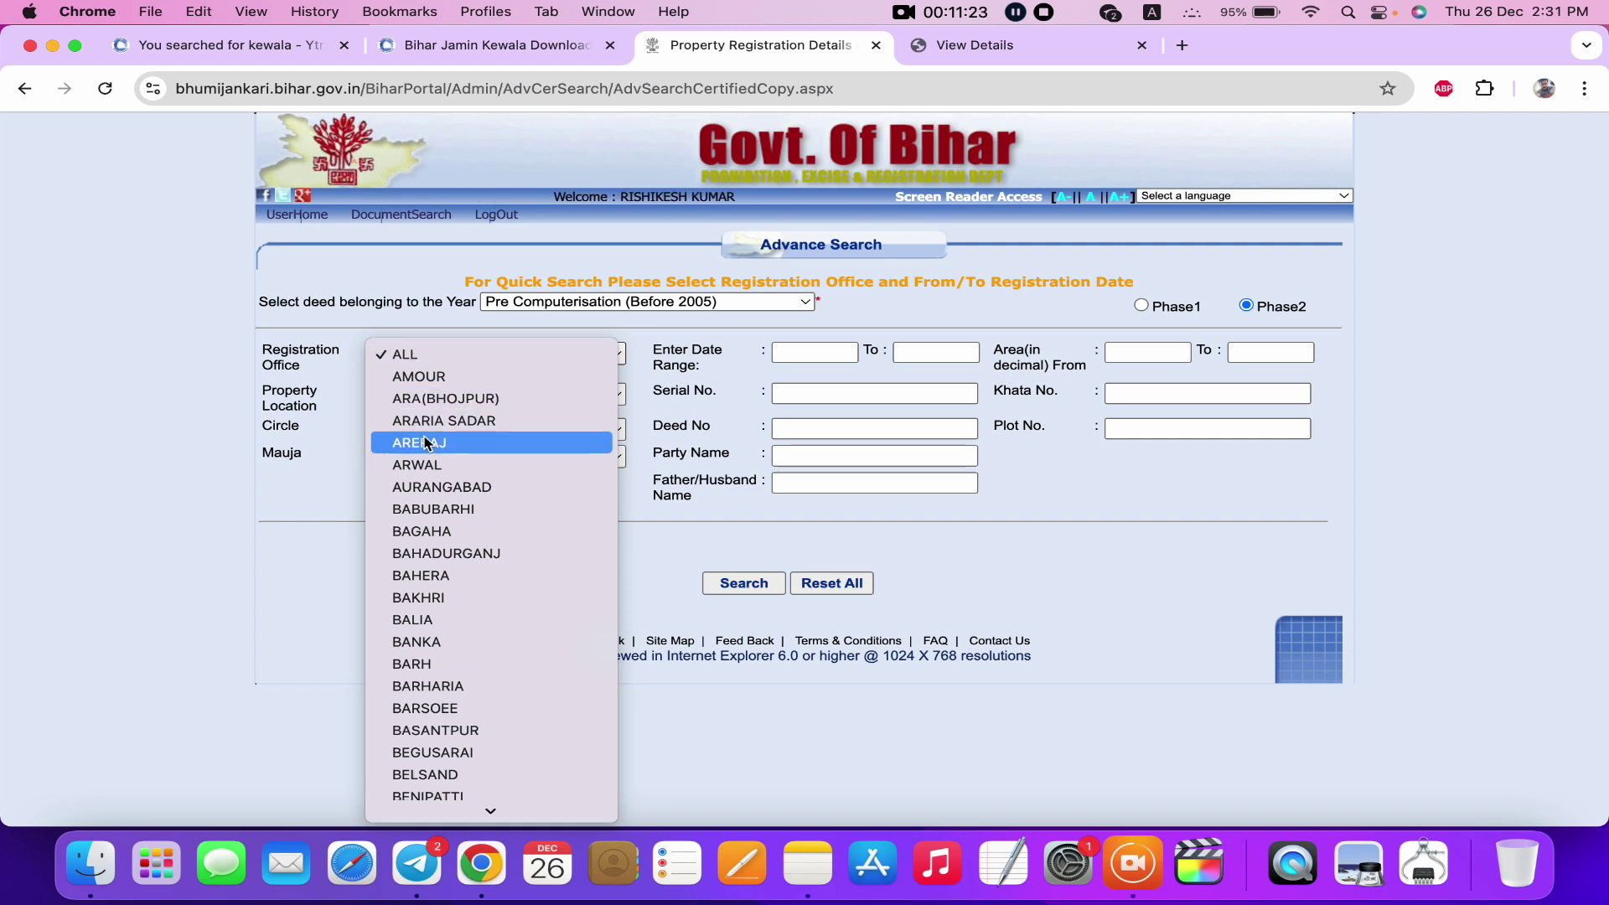
left_click(471, 397)
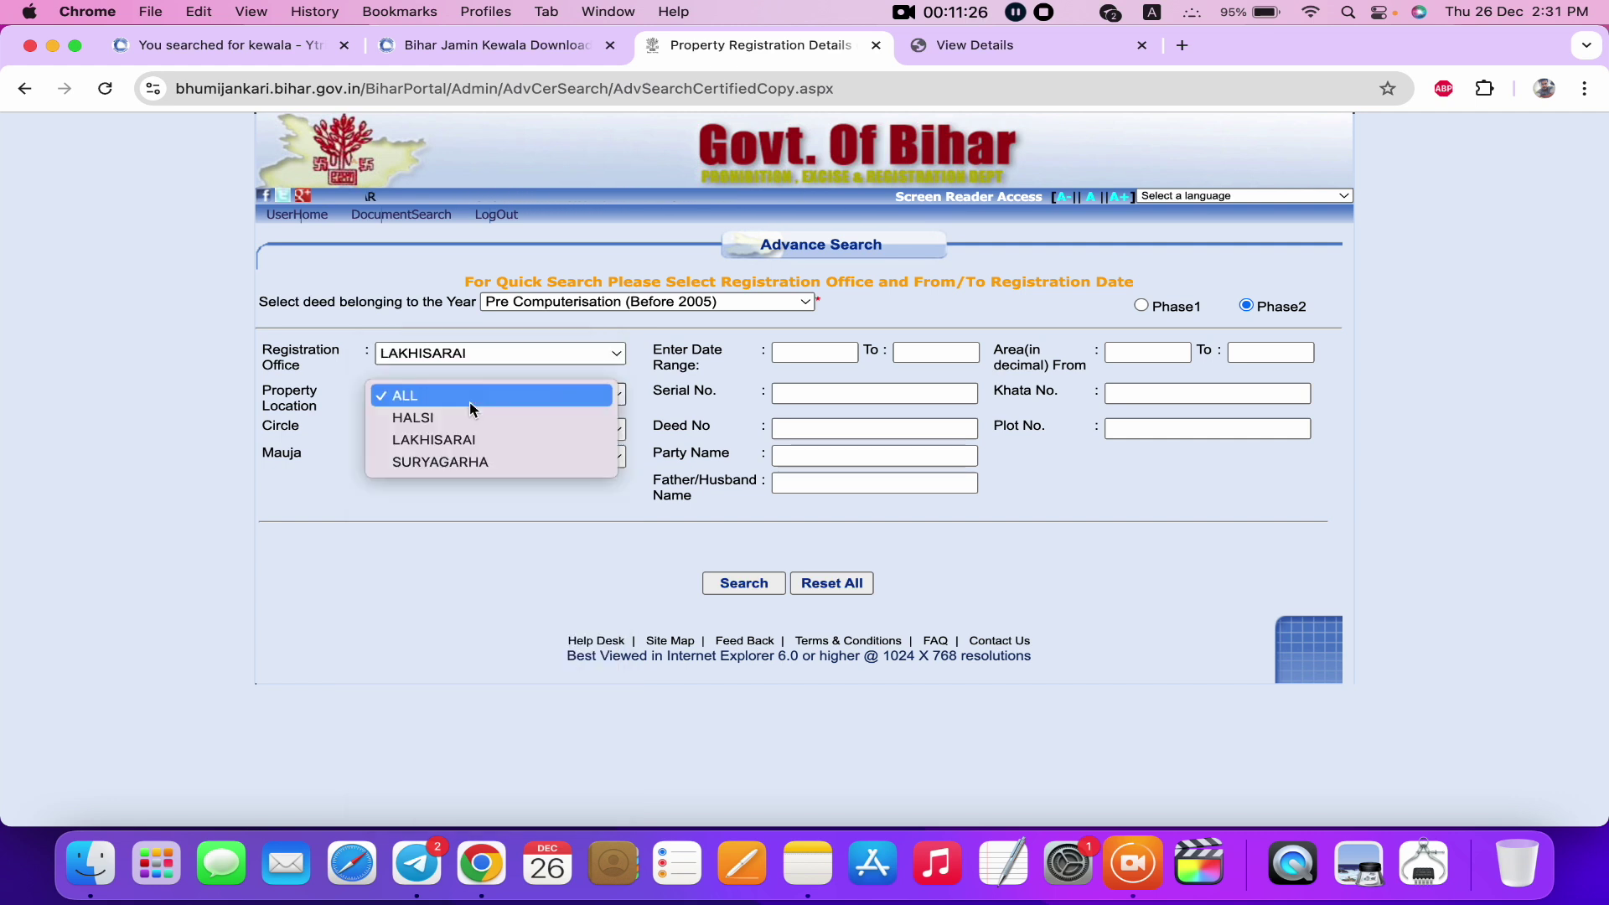
left_click(460, 439)
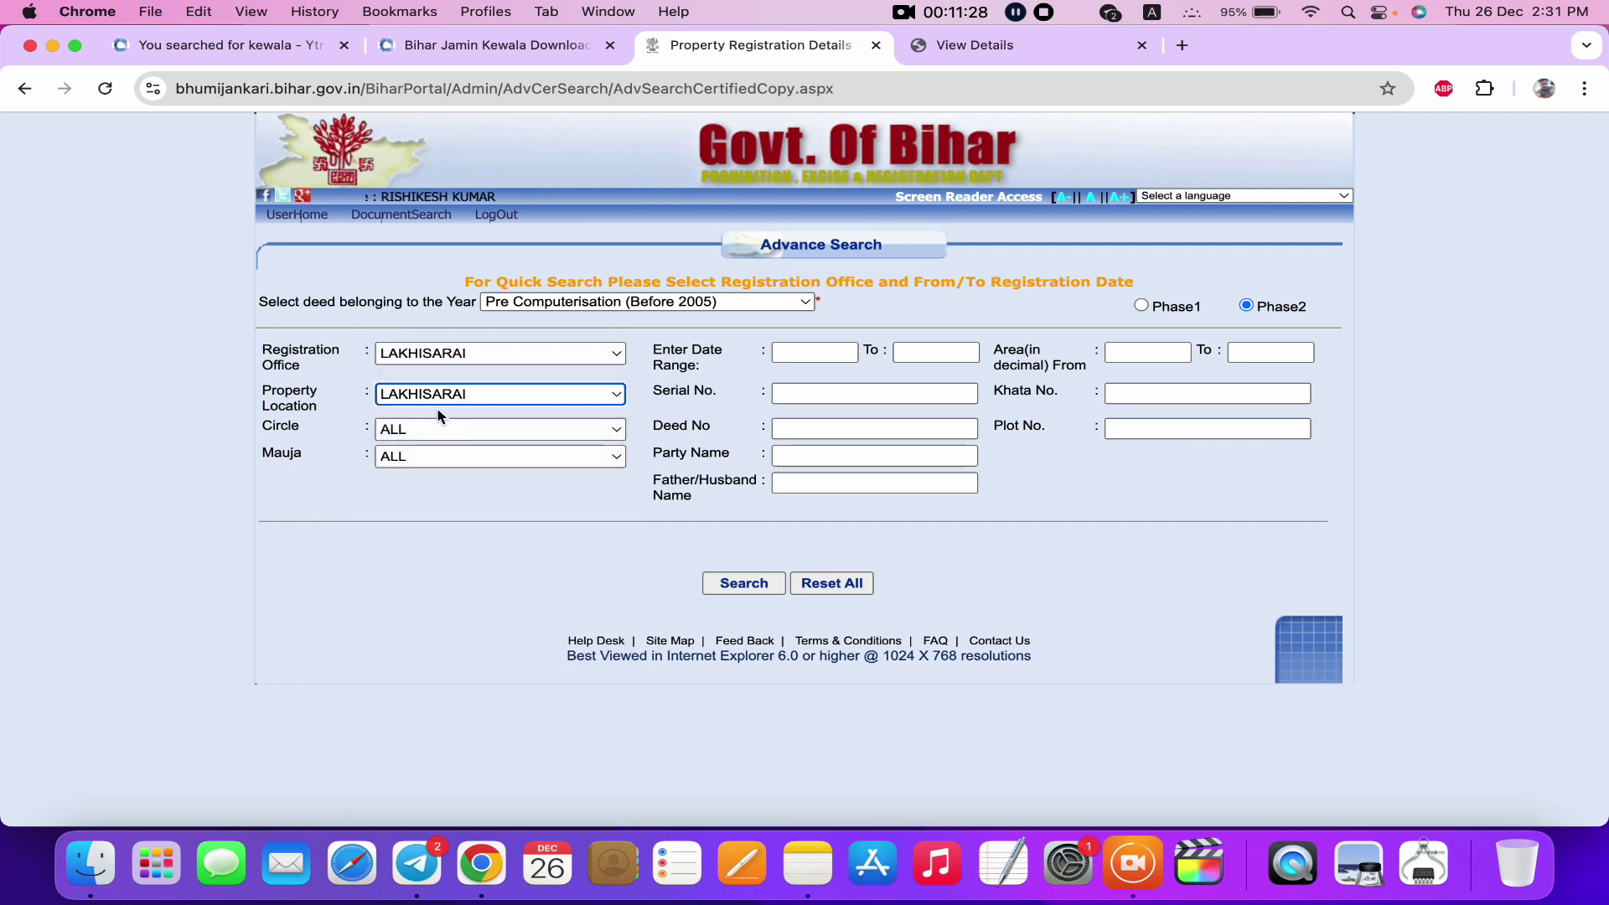
left_click(432, 430)
left_click(460, 478)
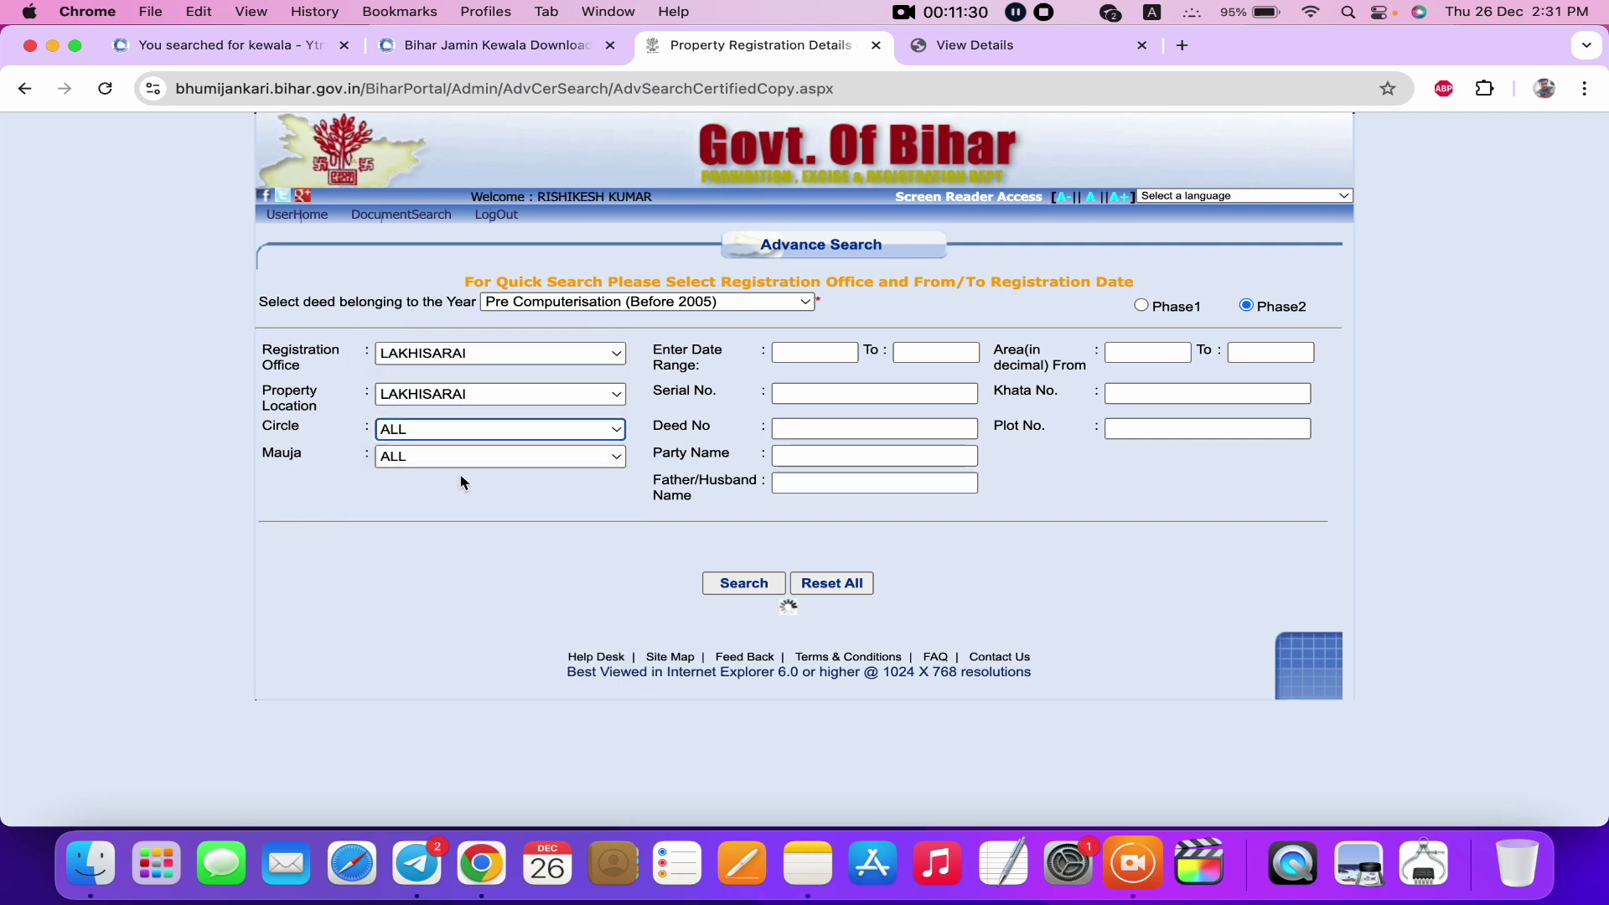
left_click(463, 439)
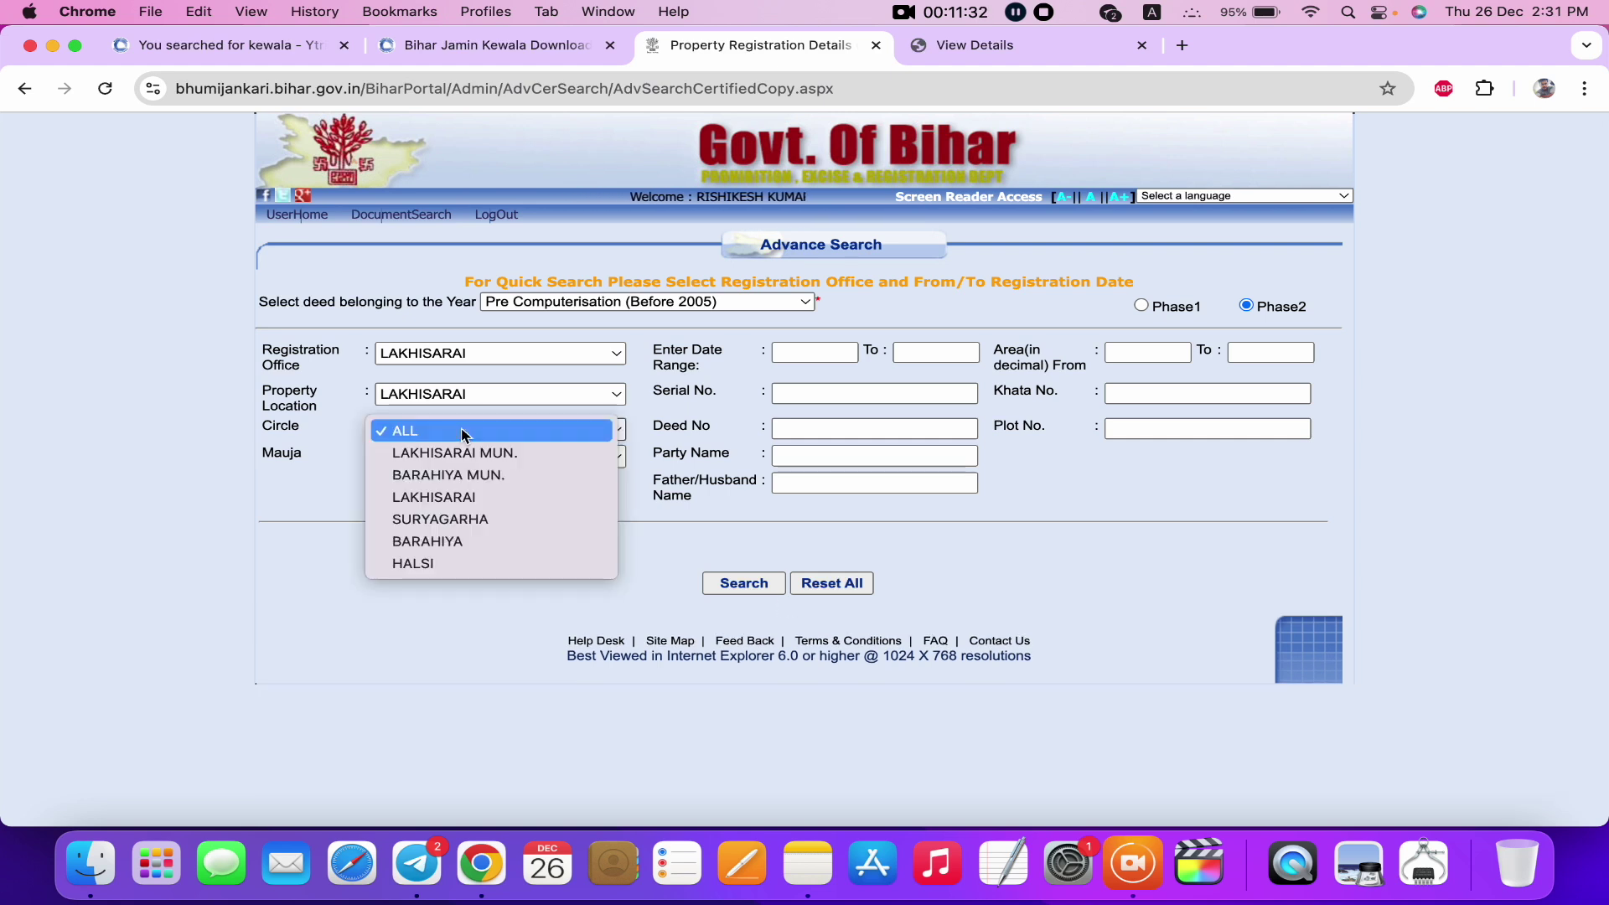
left_click(466, 498)
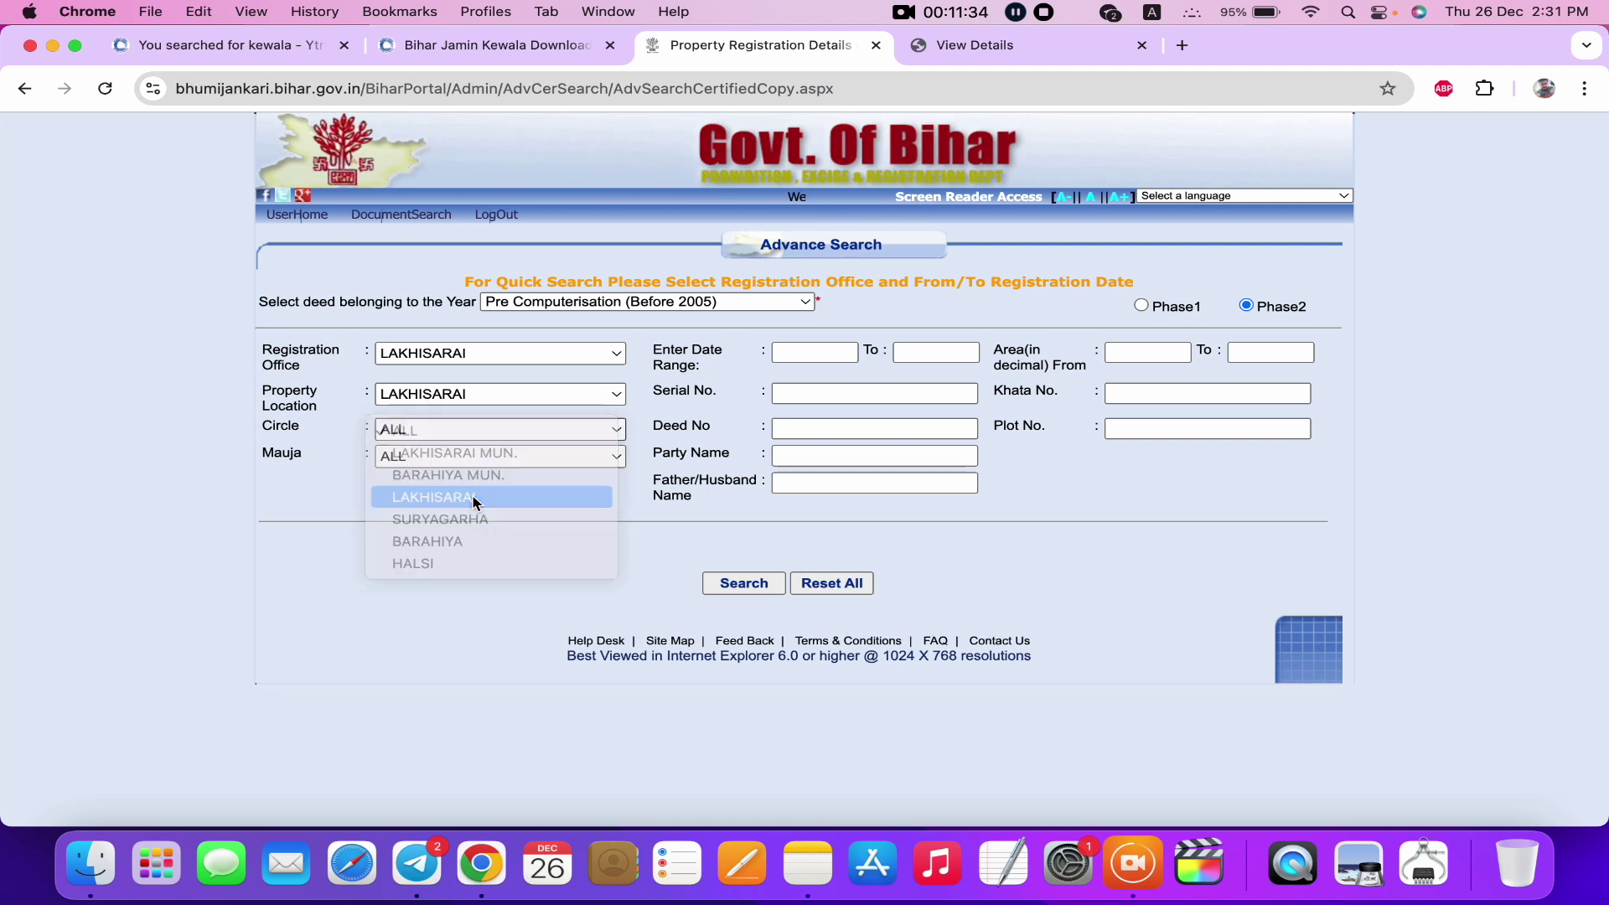
Search for Deed No 2268, finding 5 transactions.
left_click(829, 430)
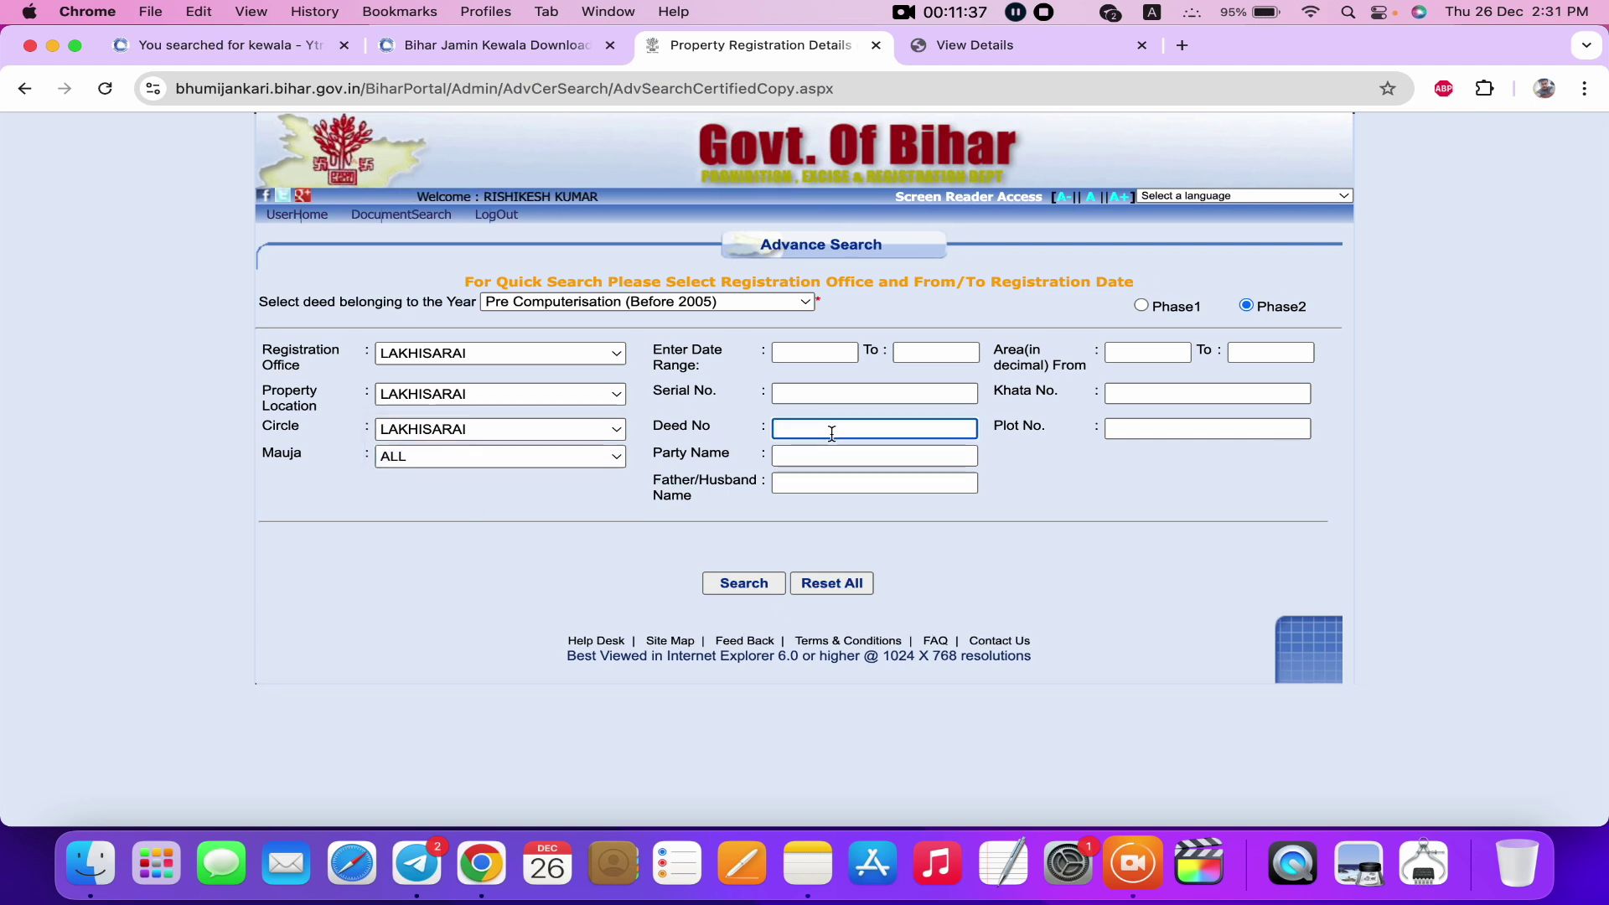
left_click(755, 585)
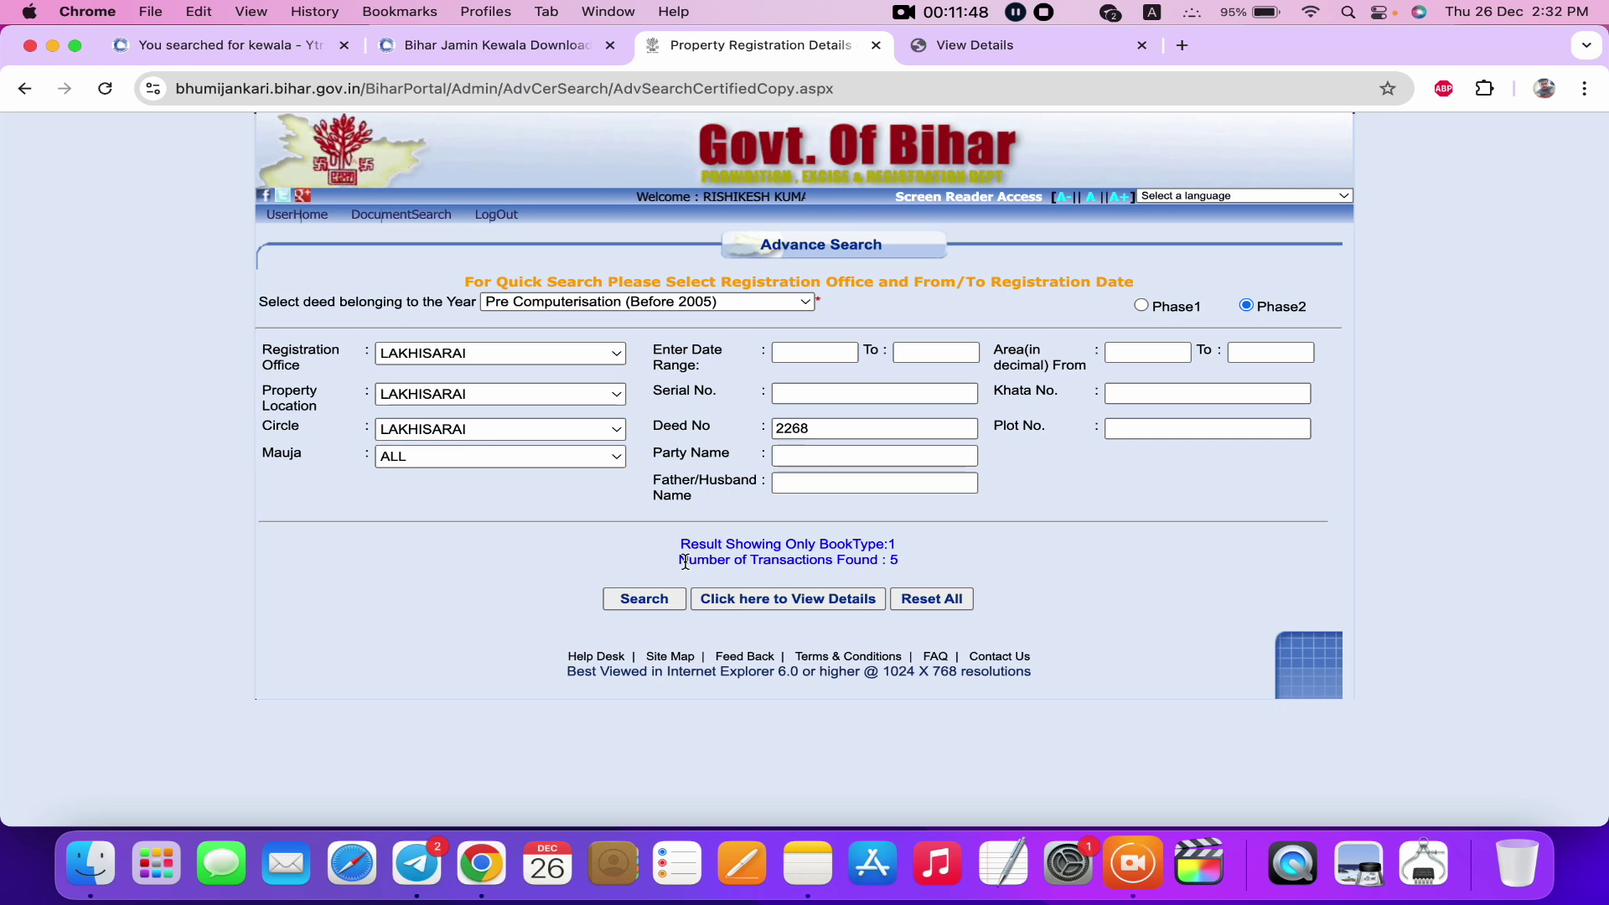
left_click_drag(682, 557, 844, 560)
Open the details of deed 2268 of 1996 and its certified-copy payment page showing 600 payable.
left_click(792, 600)
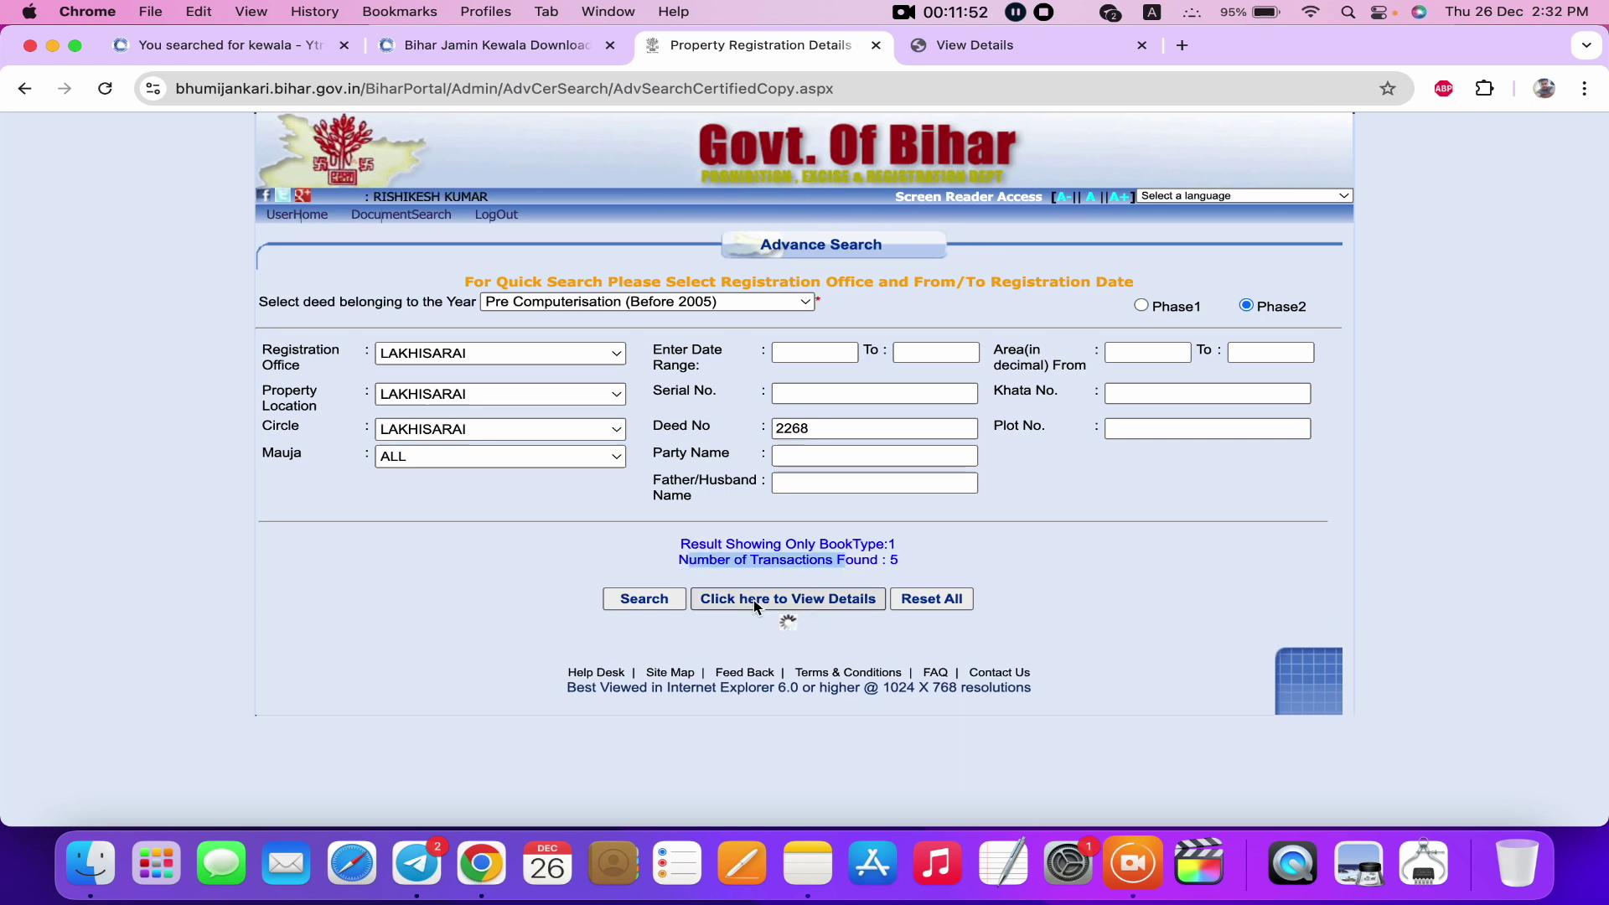
scroll(757, 607, "down", 3)
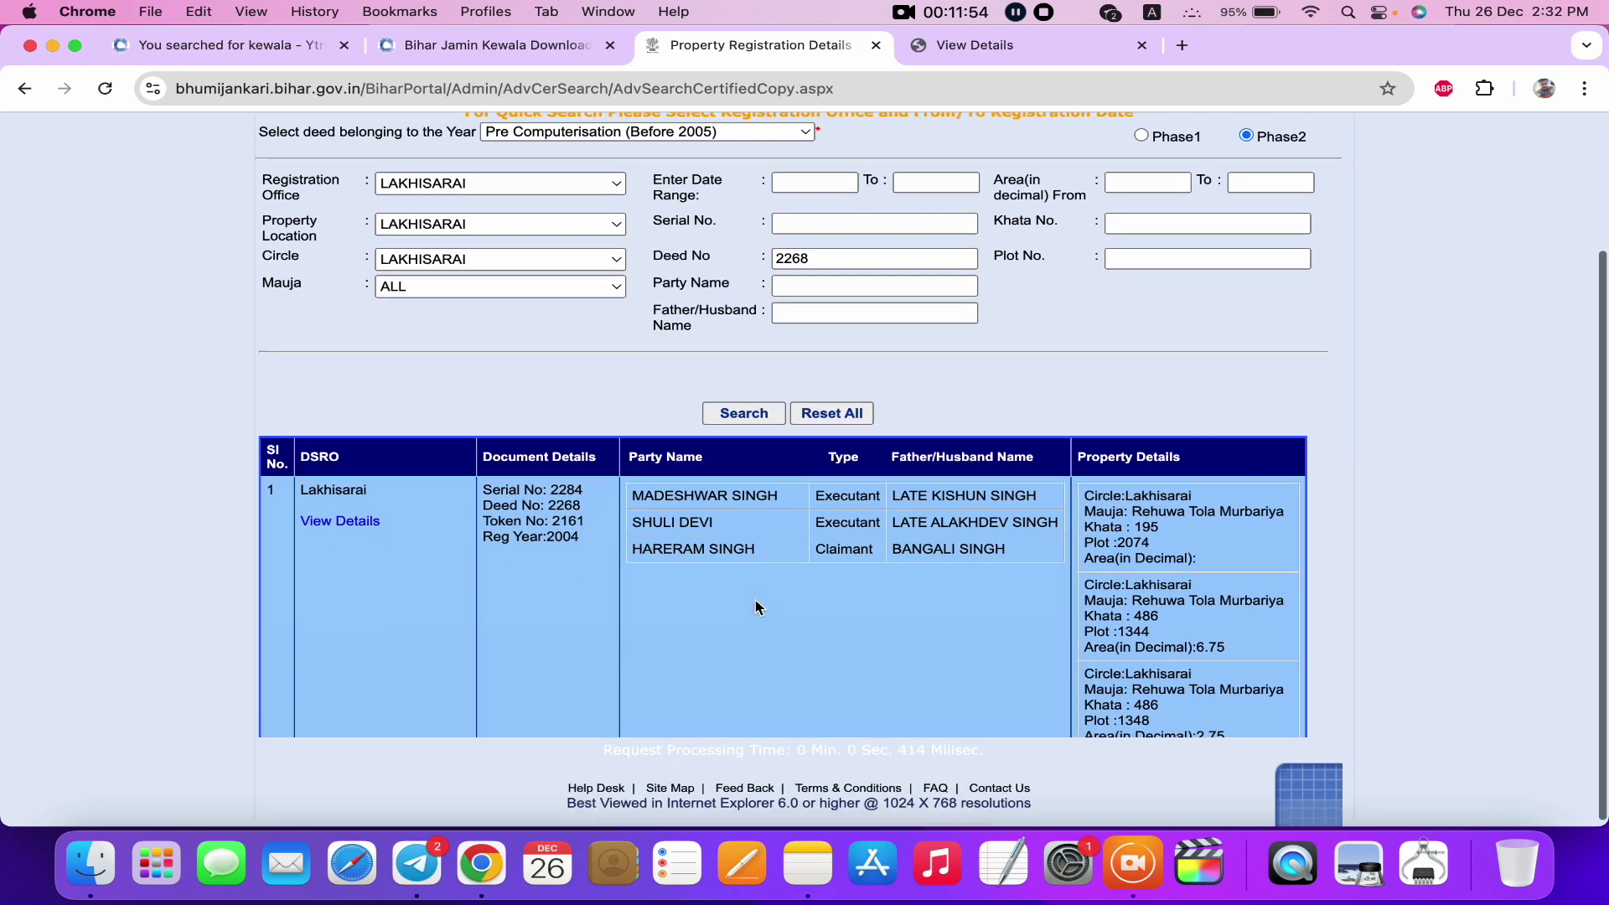
scroll(712, 662, "down", 5)
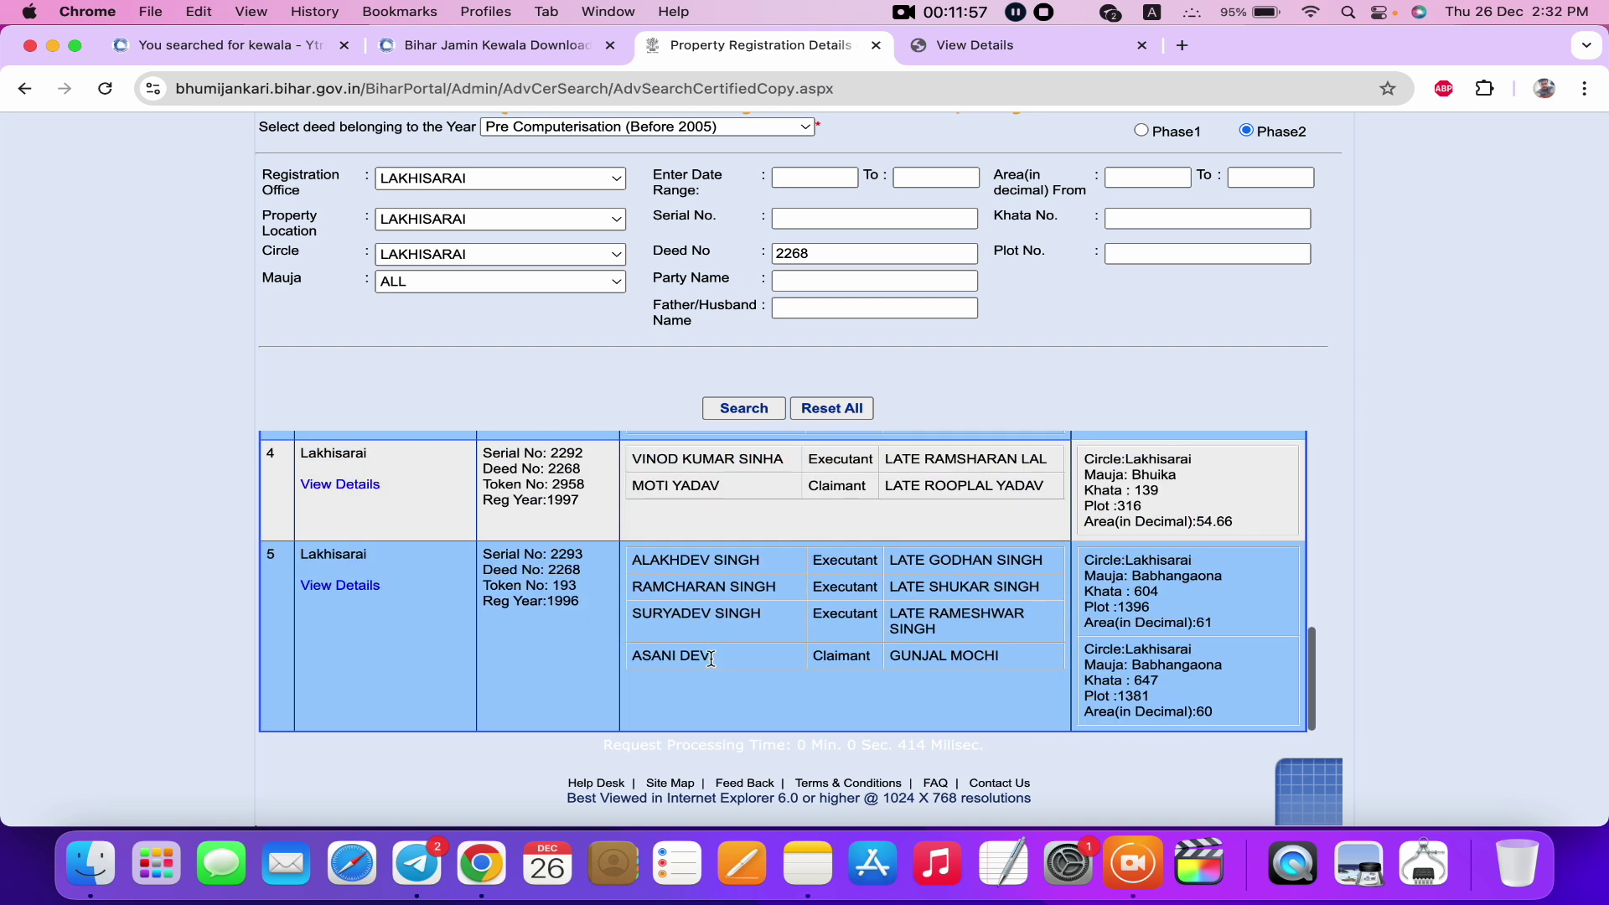
left_click(352, 588)
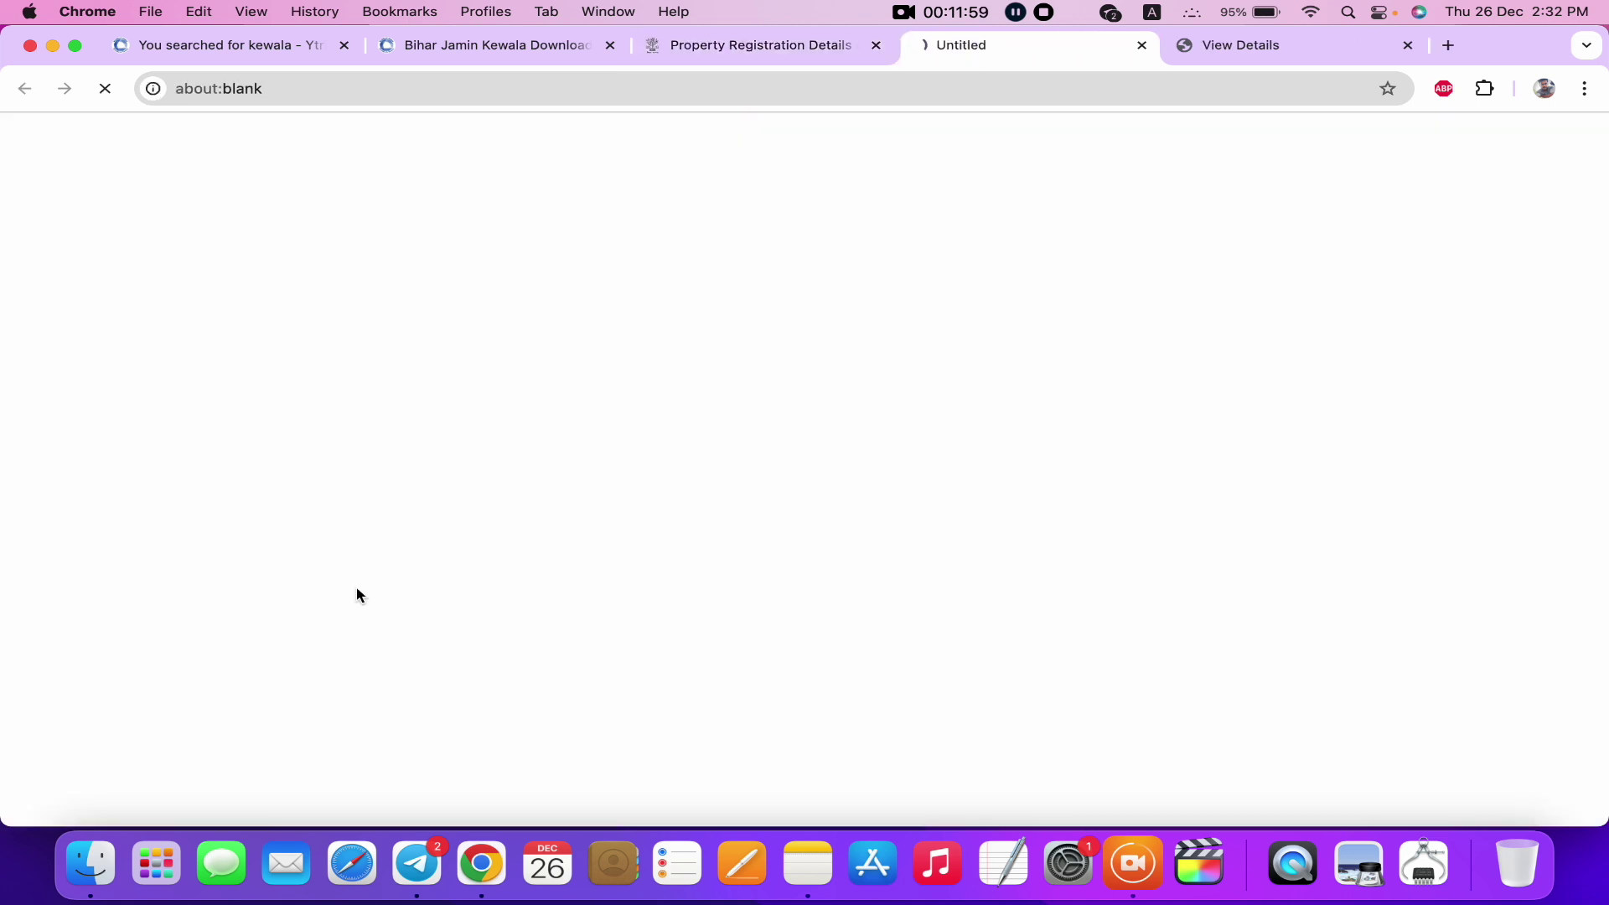
scroll(625, 411, "down", 1)
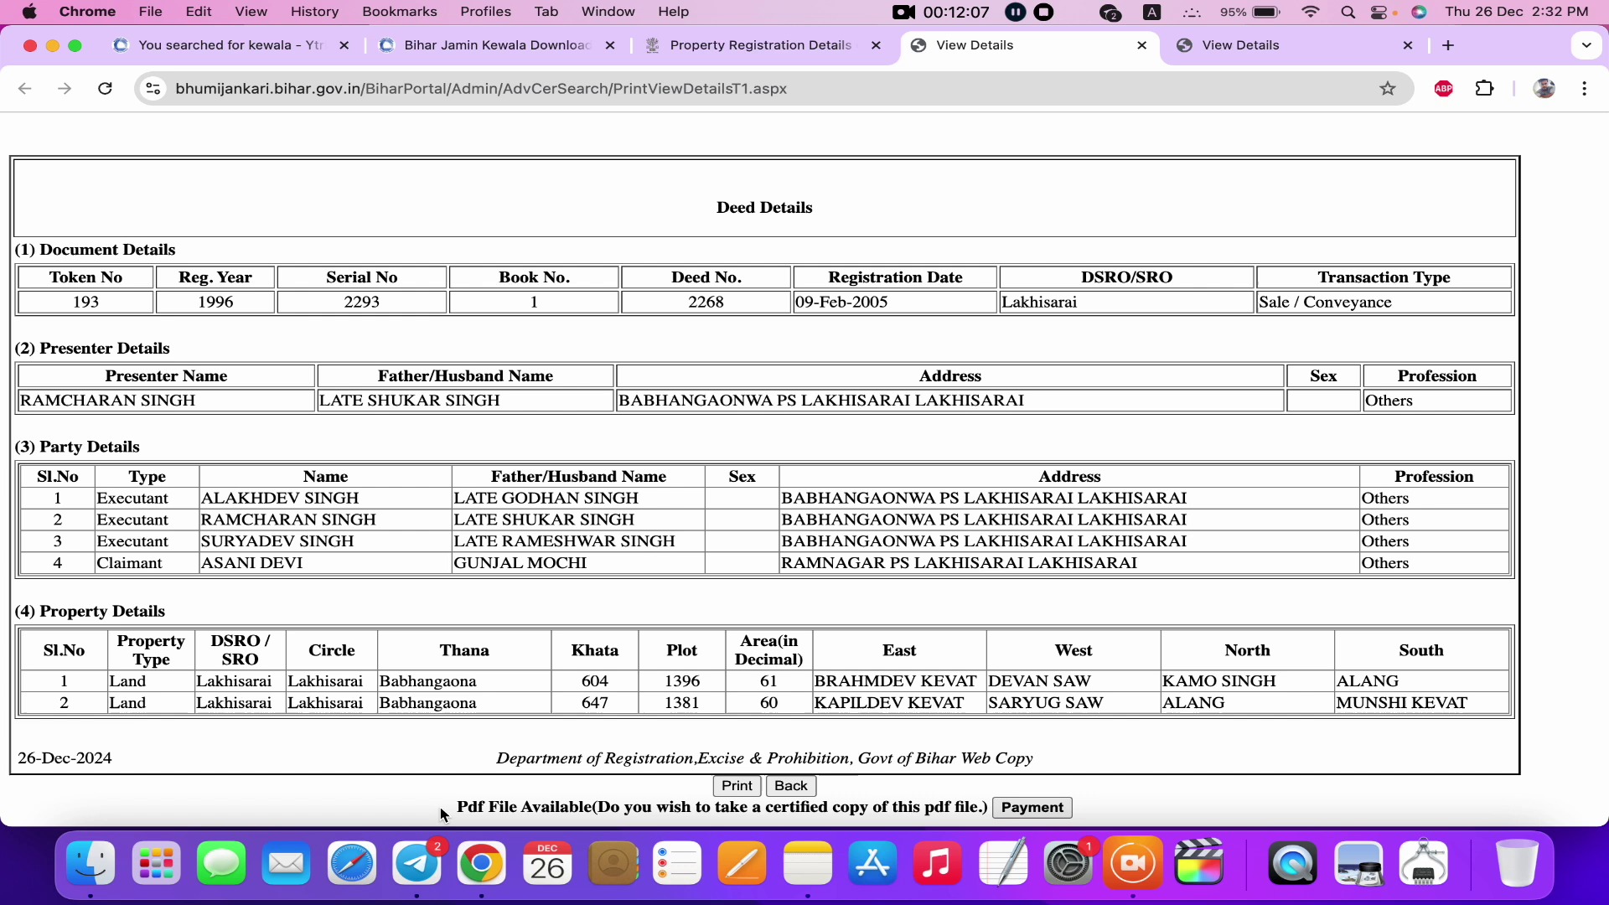
left_click_drag(449, 811, 997, 810)
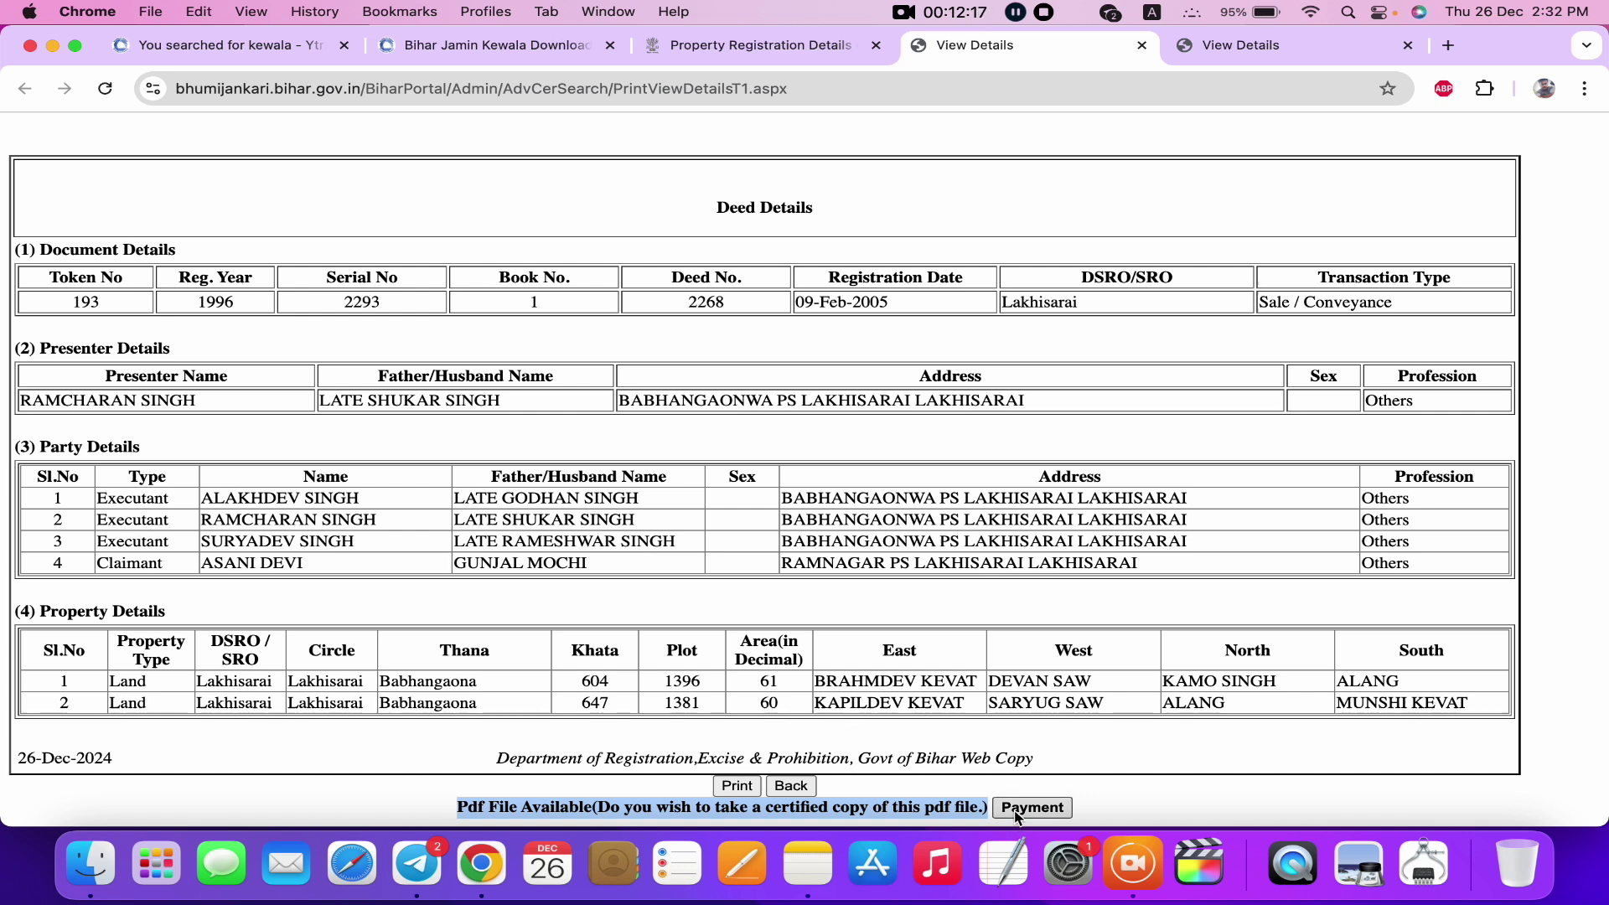
left_click(1015, 808)
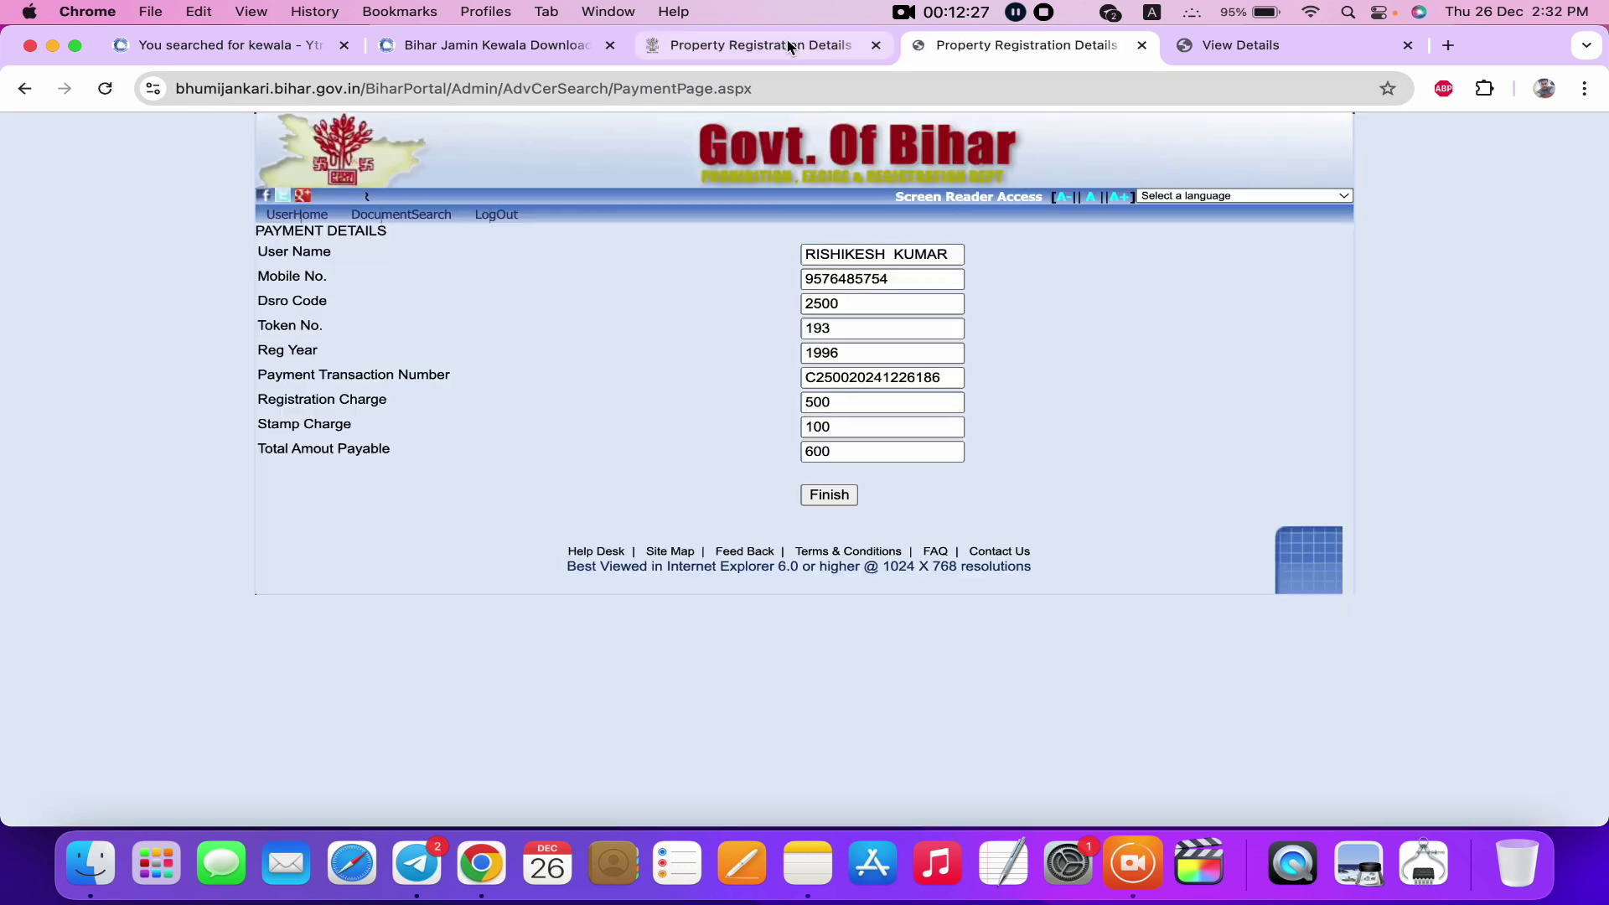
Revisit the search results, then return to the Ytrishi.in Bihar Jamin Kewala Download post.
left_click(788, 46)
left_click(1009, 53)
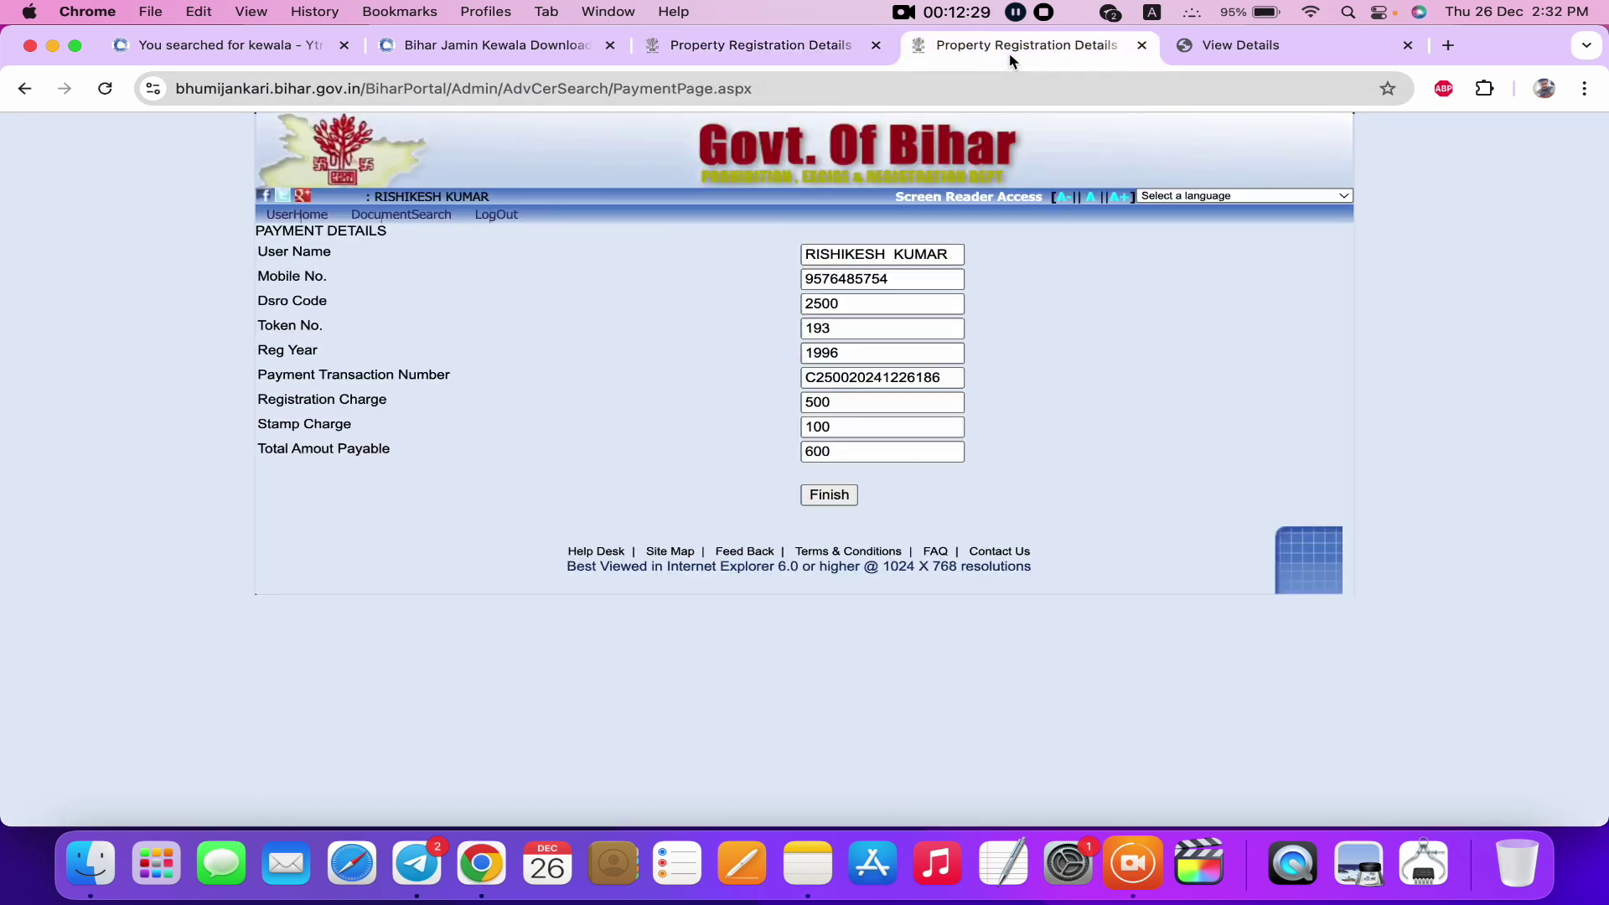
left_click(758, 48)
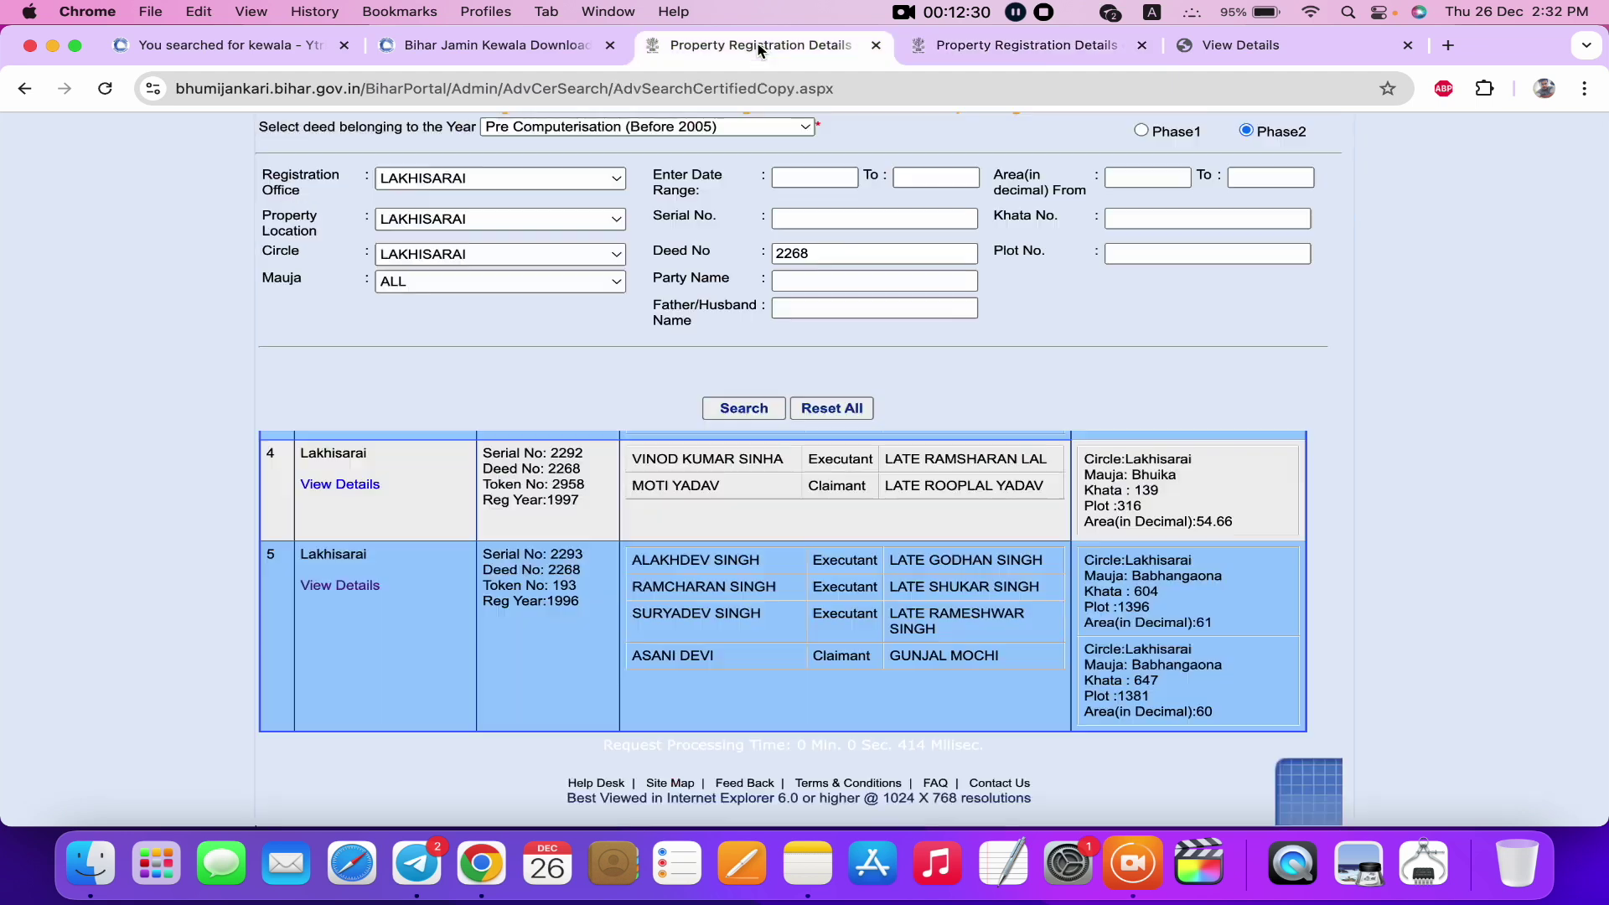
left_click(494, 46)
scroll(557, 233, "up", 15)
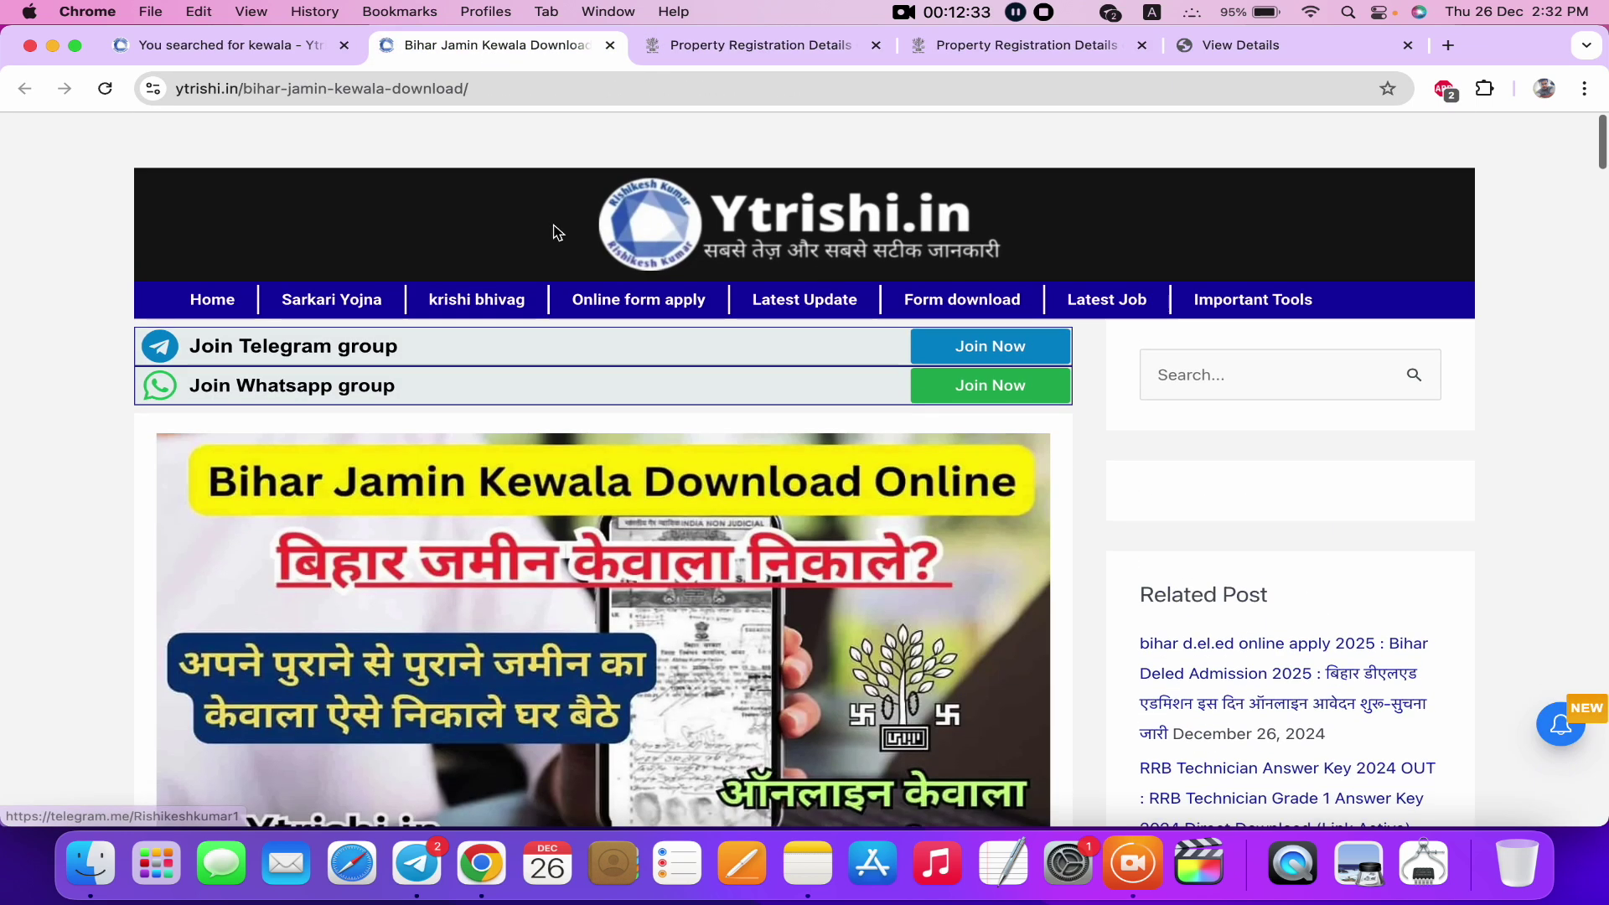
scroll(557, 233, "down", 1)
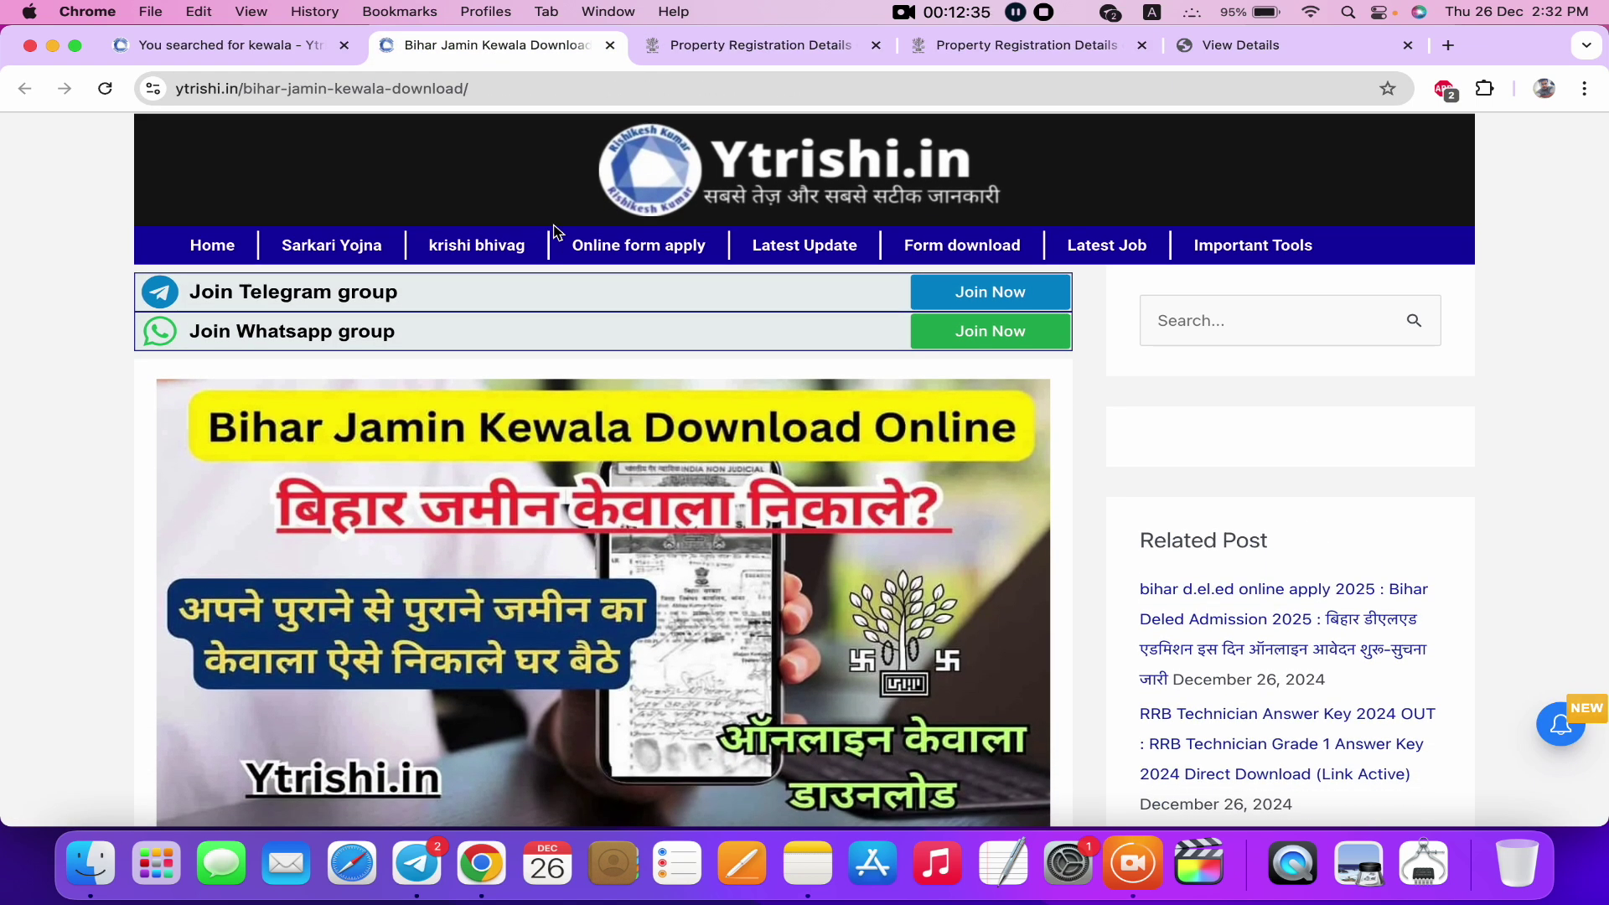